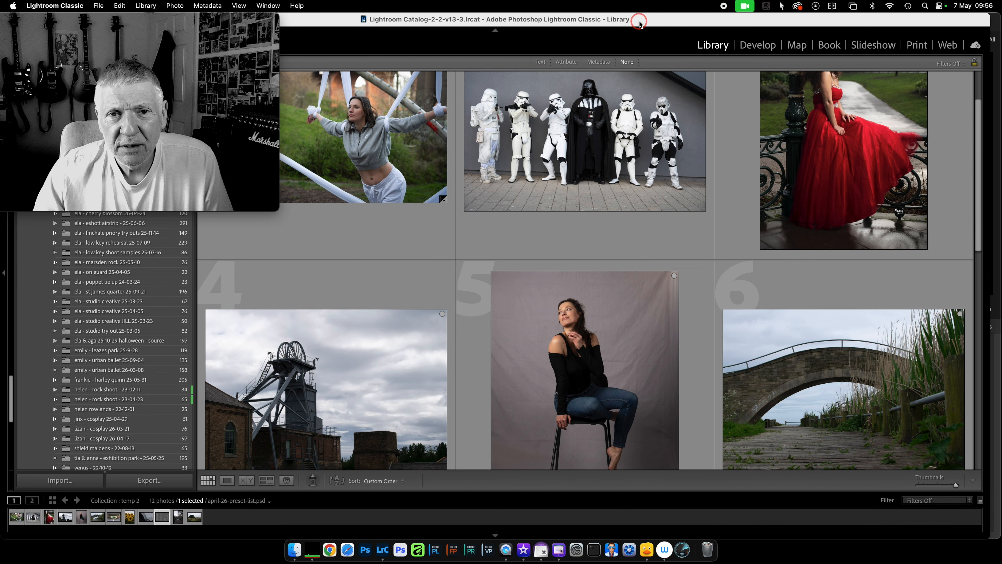
key(Return)
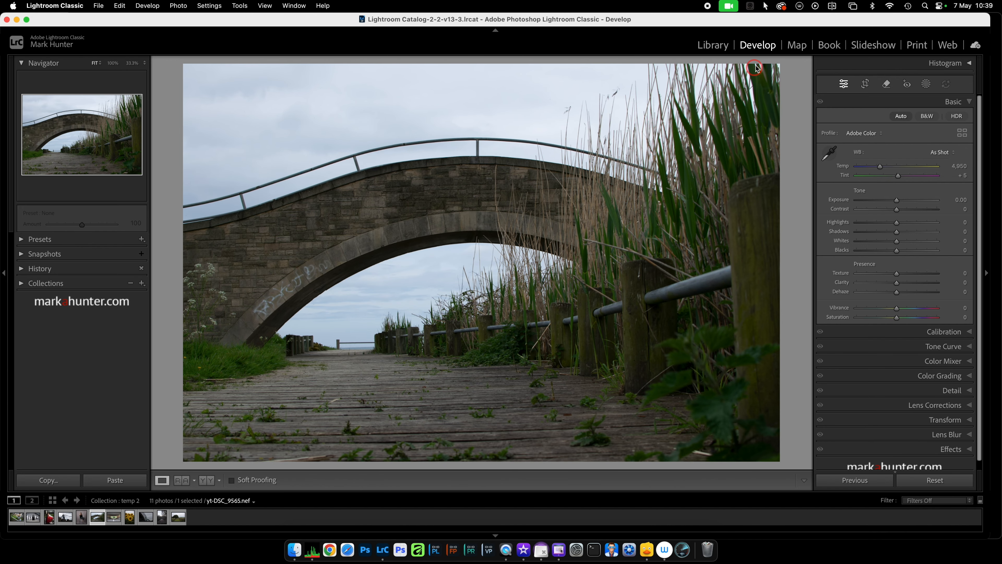
Try a slight Highlights adjustment on the bridge photo in the Basic settings.
click(970, 102)
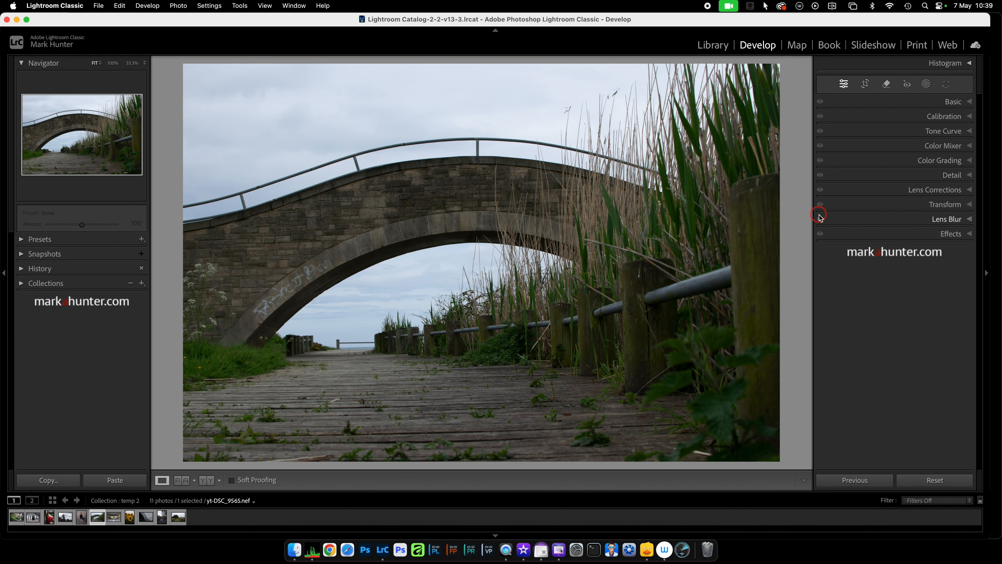
click(971, 102)
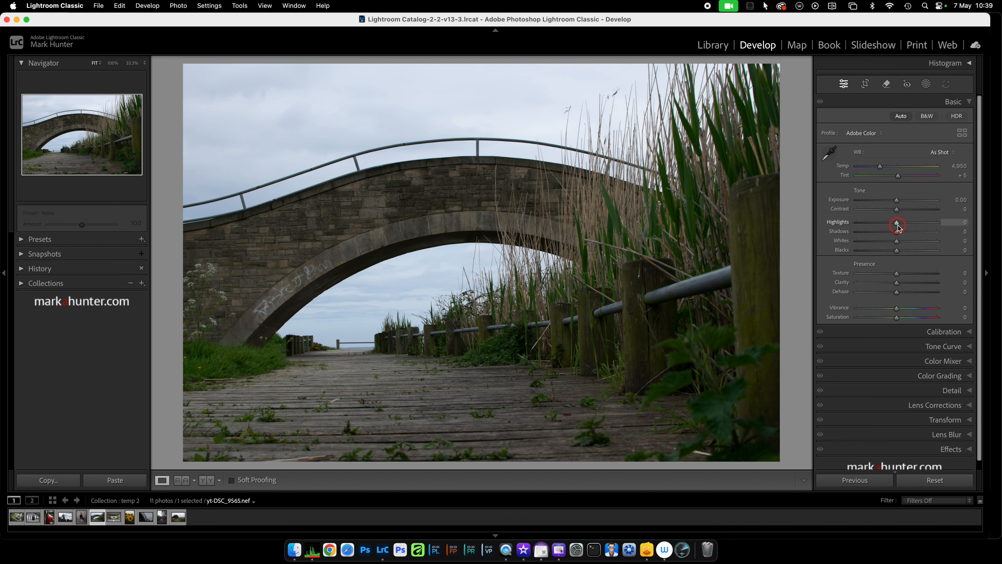
drag(897, 223, 899, 223)
click(970, 102)
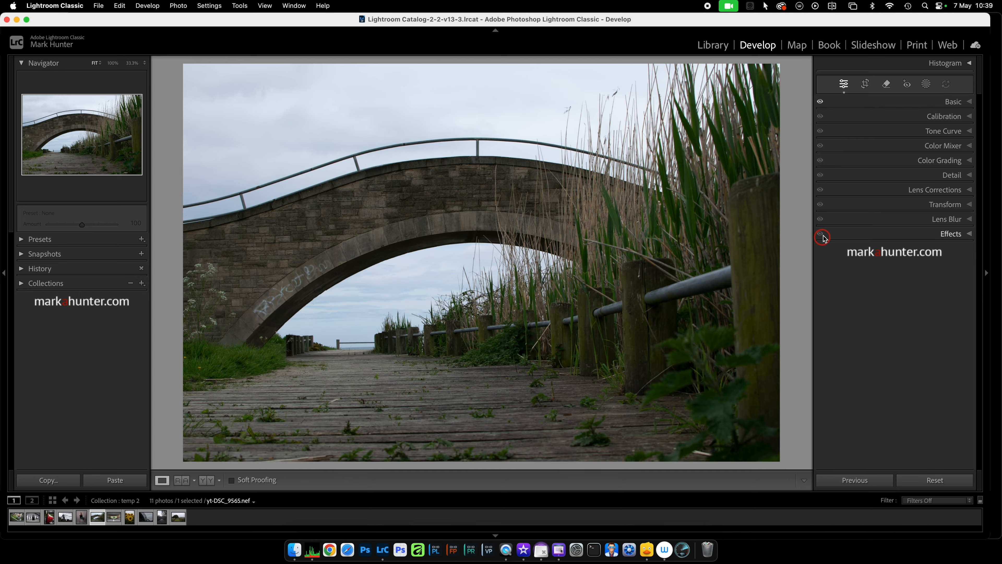
click(970, 103)
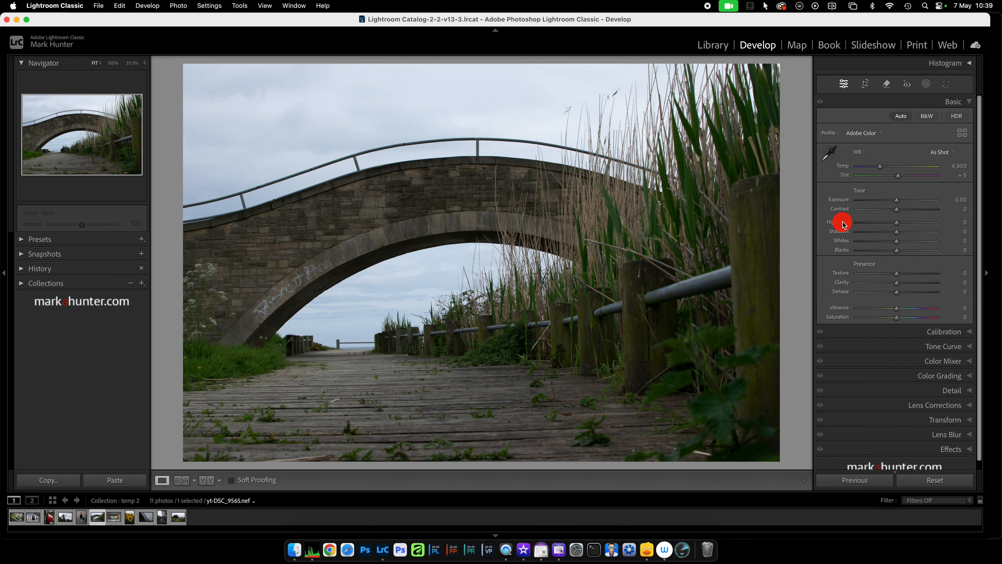
click(971, 102)
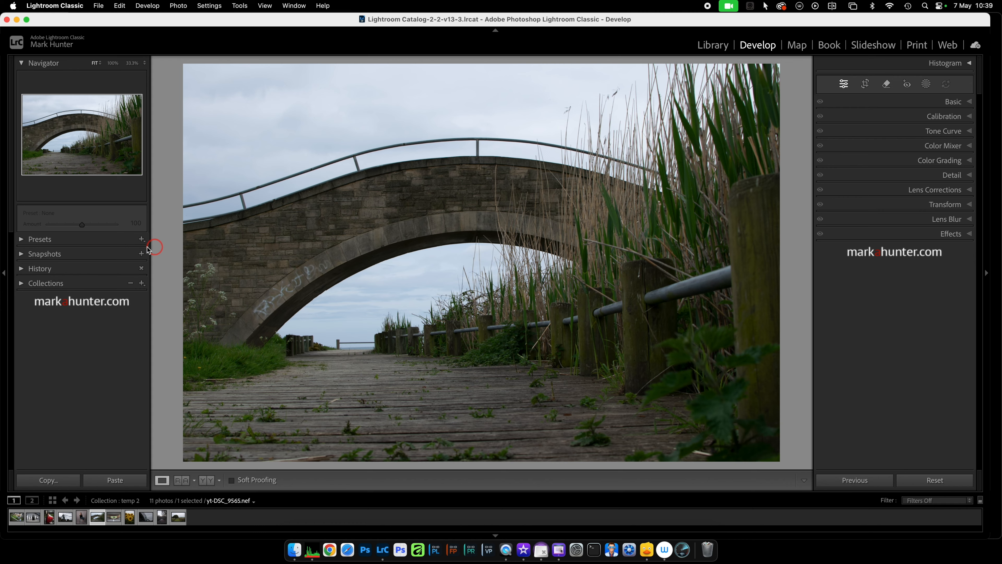
Find the Style: Film-Inspired preset group and add its Warm Gold and Rich Gold presets to the favorites.
click(21, 240)
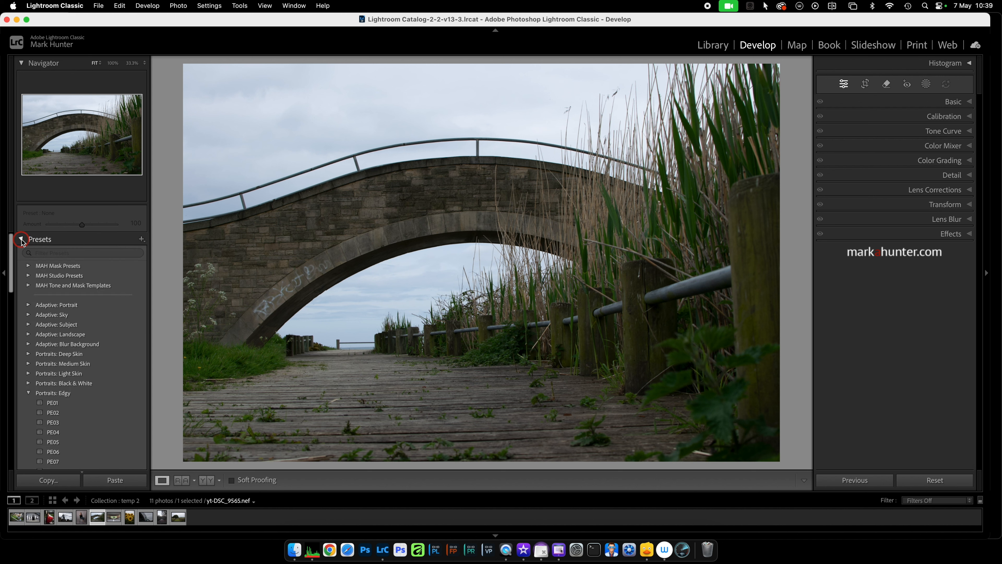
scroll(85, 340, down, 8)
scroll(86, 339, down, 10)
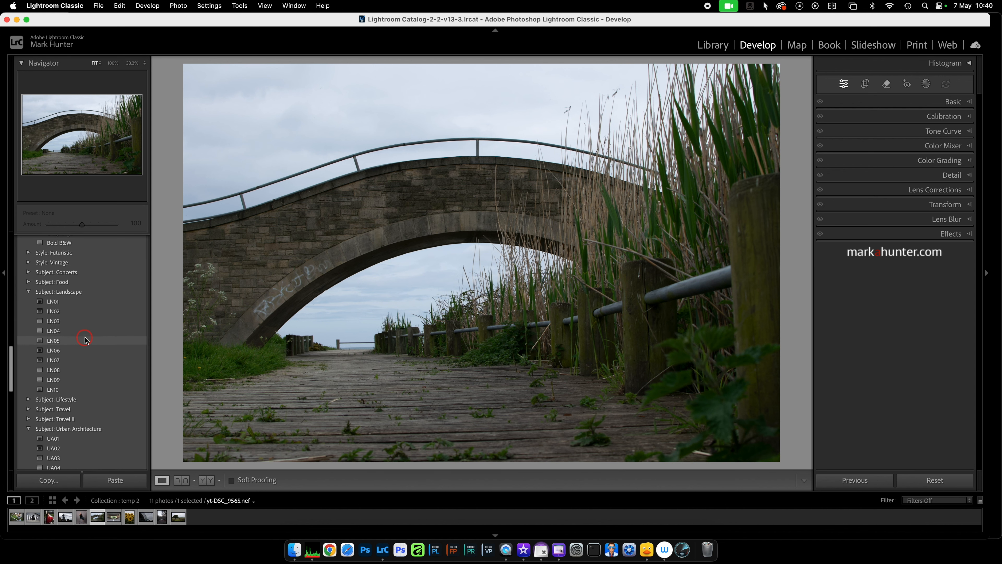
scroll(85, 337, up, 10)
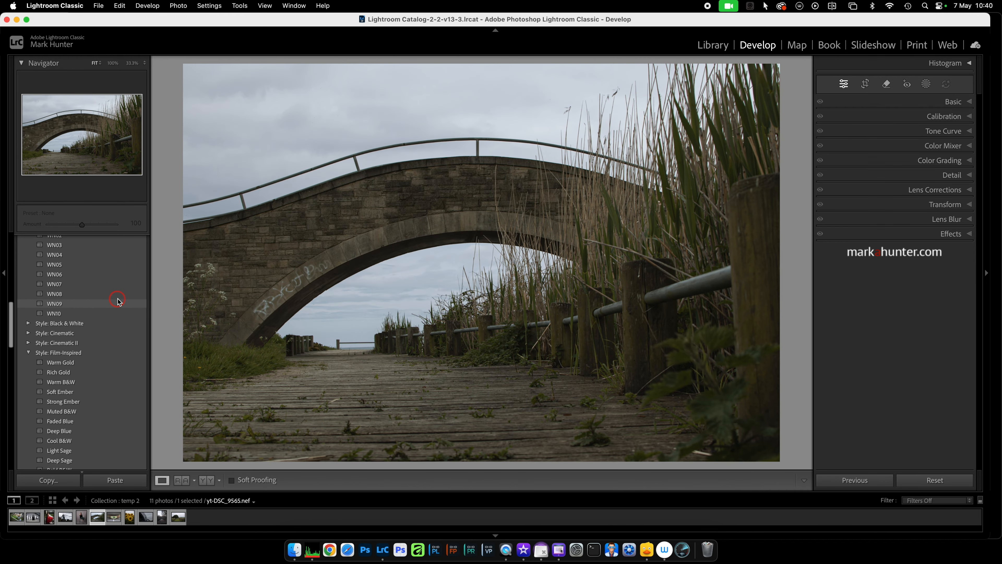
scroll(31, 358, up, 3)
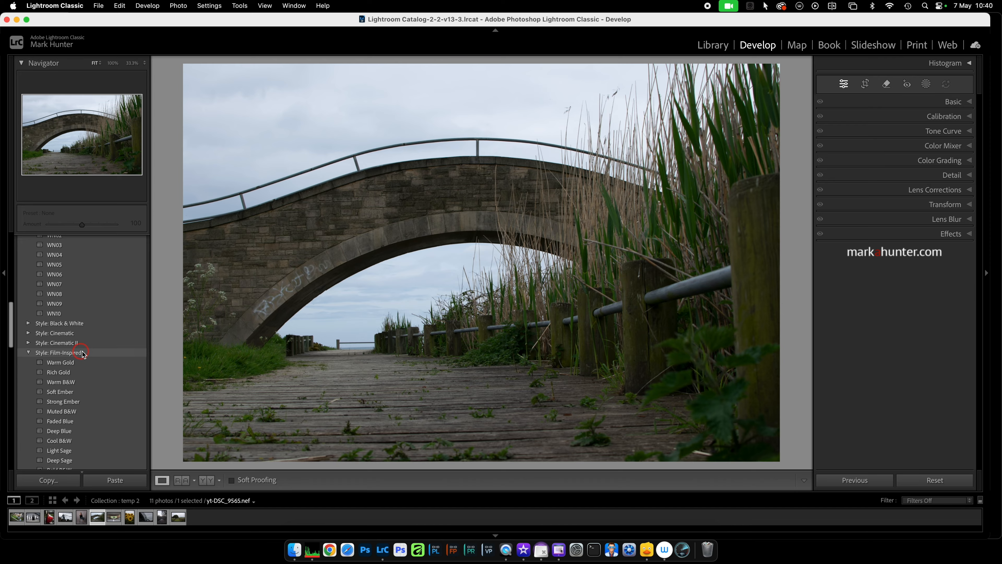
scroll(99, 354, down, 6)
scroll(98, 325, up, 4)
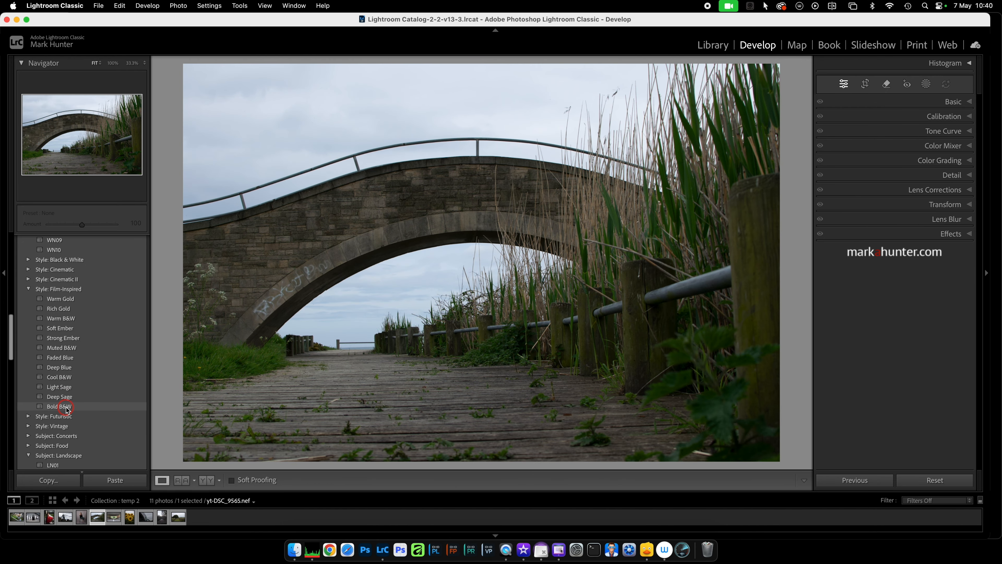
right_click(69, 301)
click(90, 304)
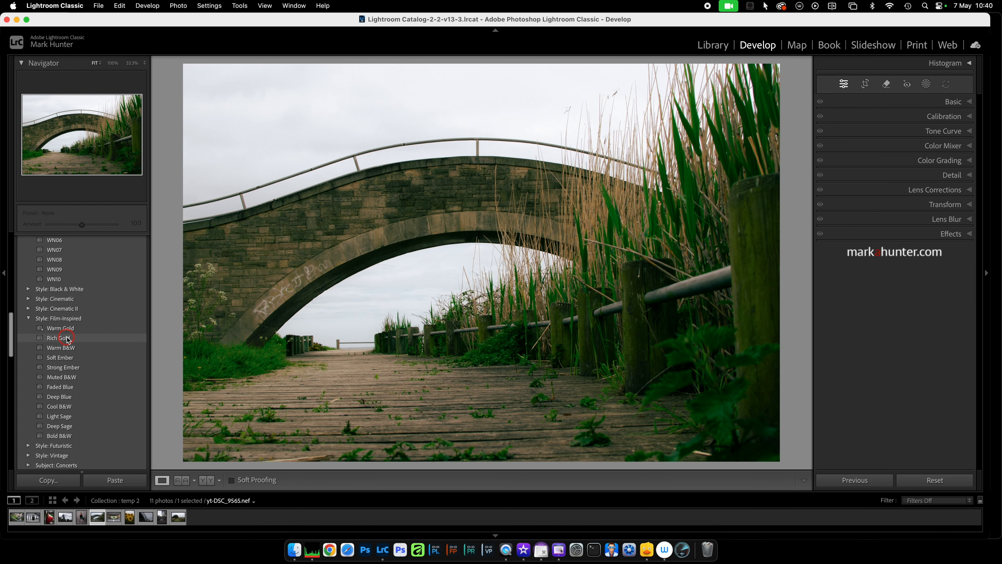
right_click(69, 337)
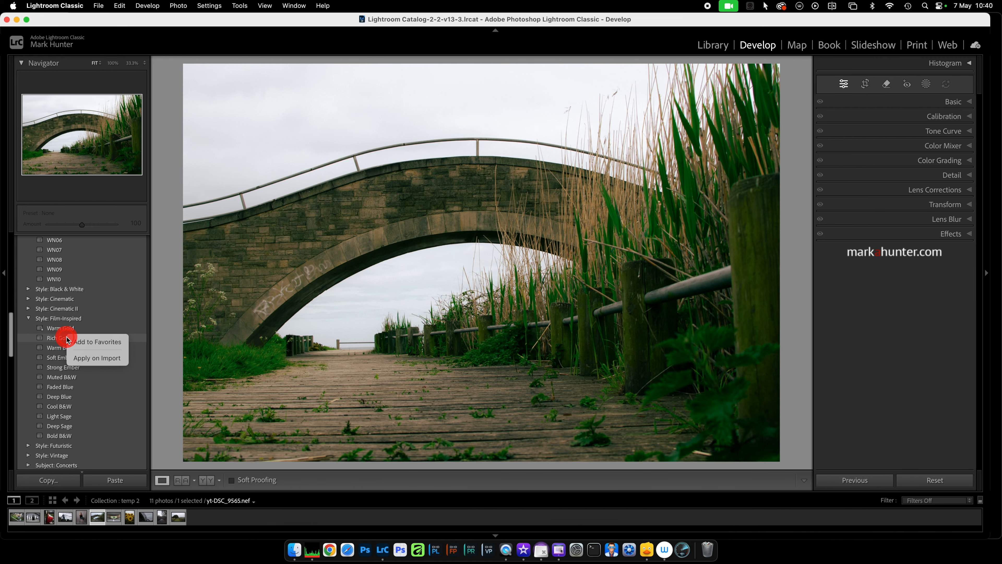
click(82, 343)
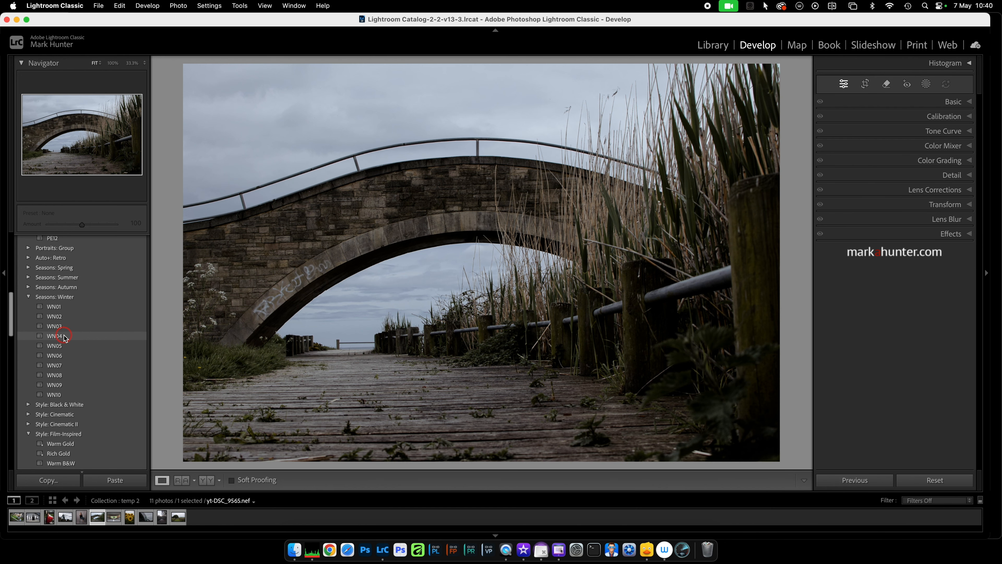
Add the WN04 preset from Seasons: Winter and the PE08 preset from Portraits: Edgy to the favorites.
right_click(64, 338)
click(79, 342)
scroll(77, 340, up, 5)
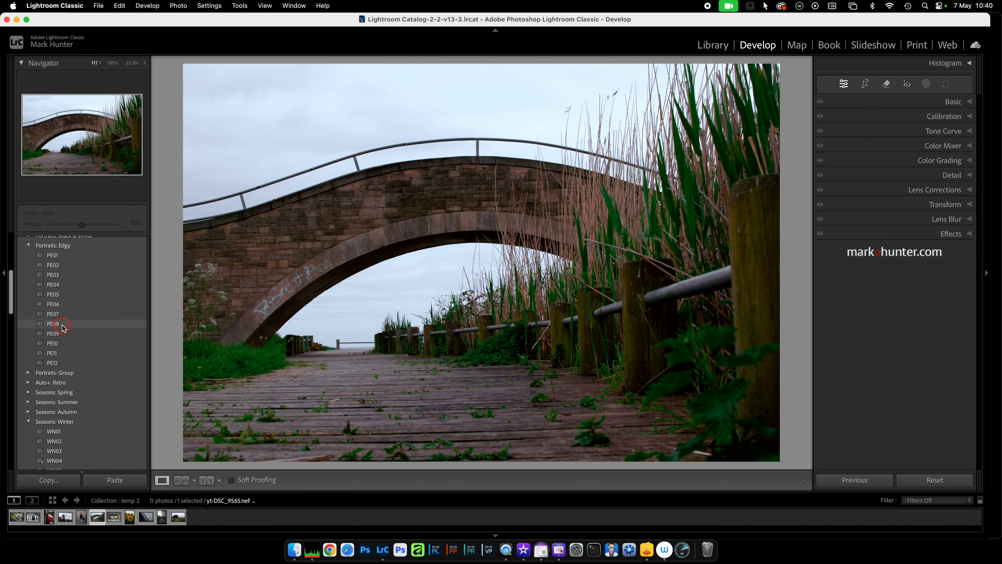
right_click(64, 324)
click(70, 330)
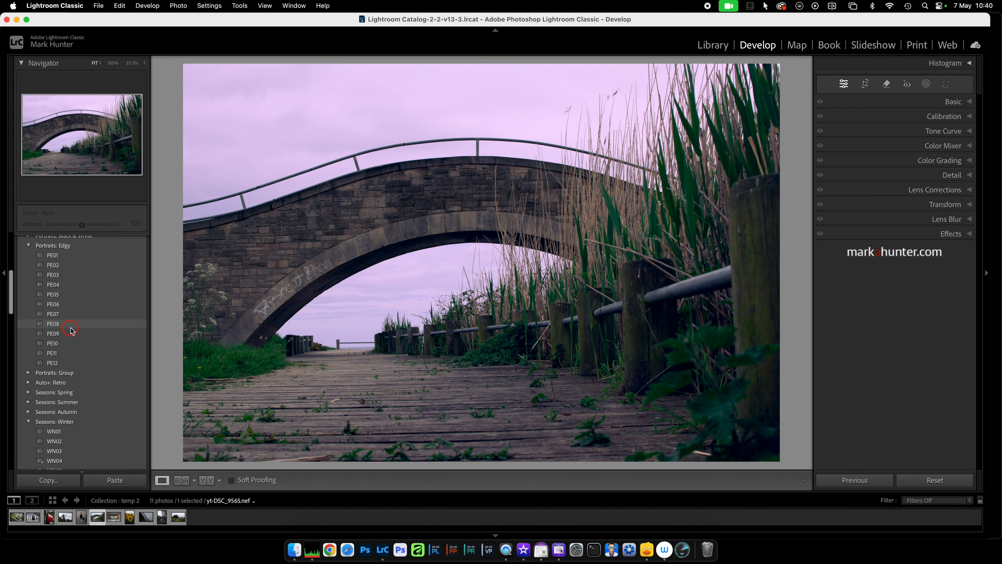
Add the Vintage Instant preset from the Creative group to the favorites and return to the Favorites list.
scroll(79, 355, up, 10)
scroll(87, 377, down, 15)
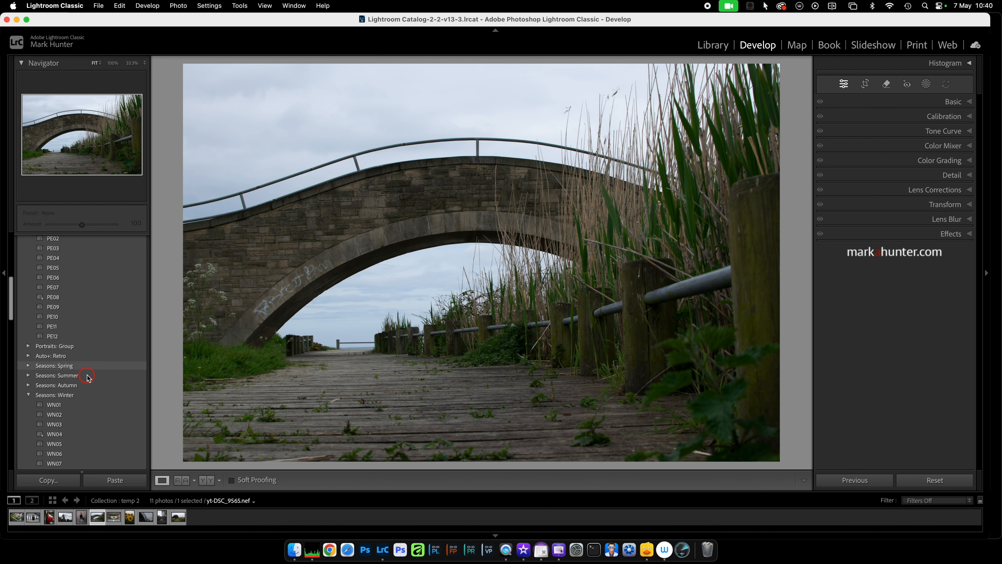
scroll(87, 377, down, 1)
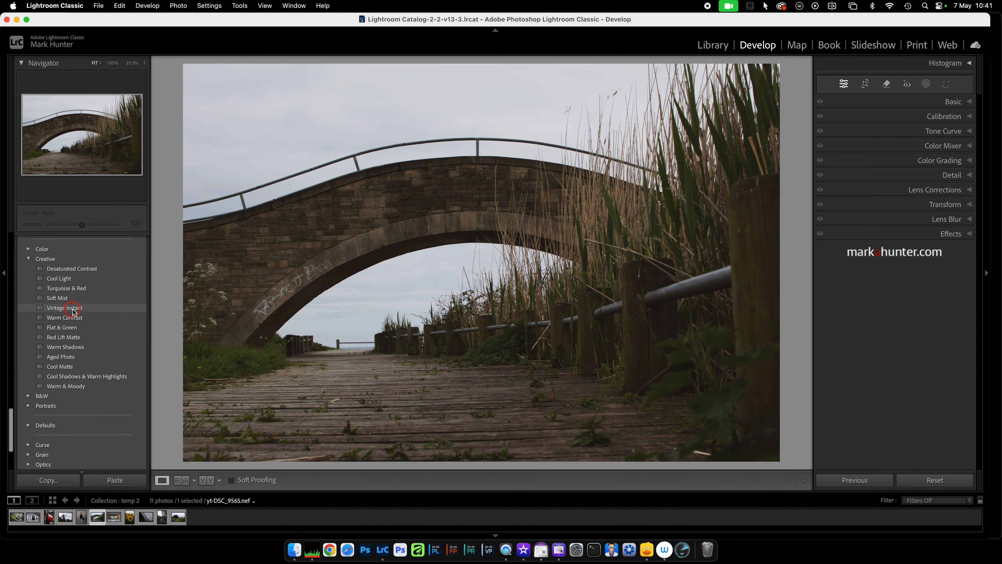
right_click(73, 308)
click(90, 314)
scroll(91, 315, up, 15)
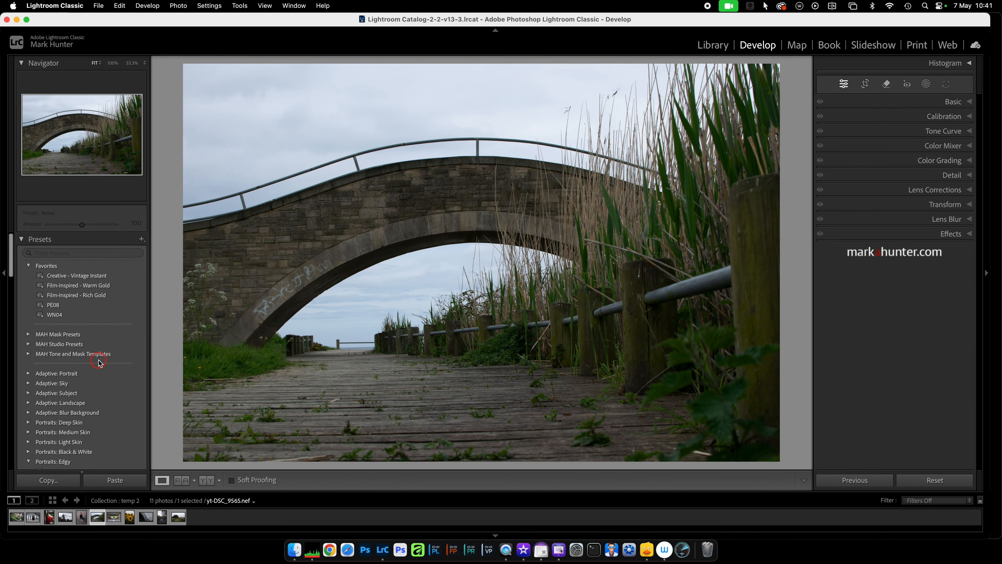
Hide all preset groups except MAH Mask Presets, MAH Studio Presets, and MAH Tone and Mask Templates, and save the selection.
scroll(104, 386, down, 10)
scroll(104, 387, down, 15)
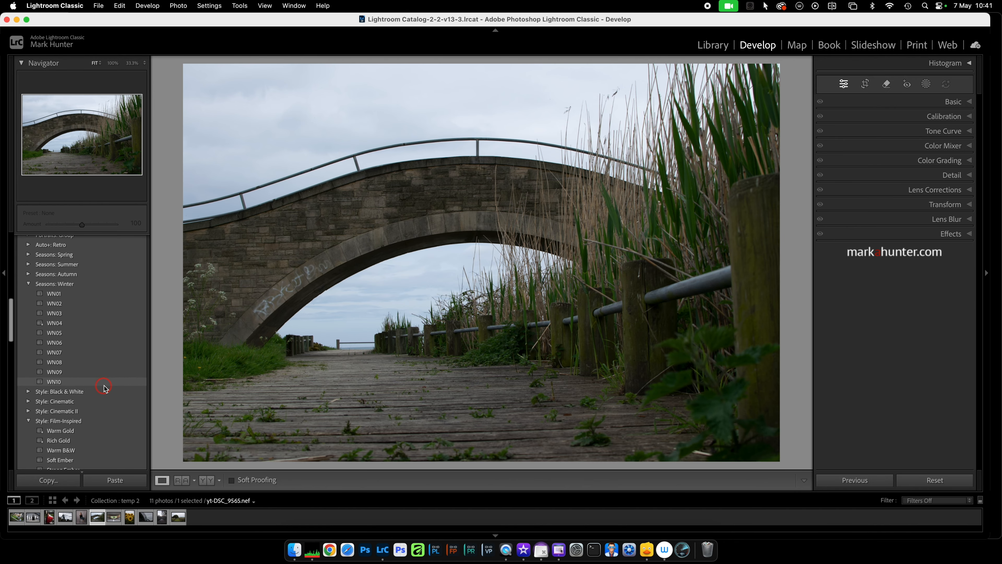
scroll(114, 350, down, 15)
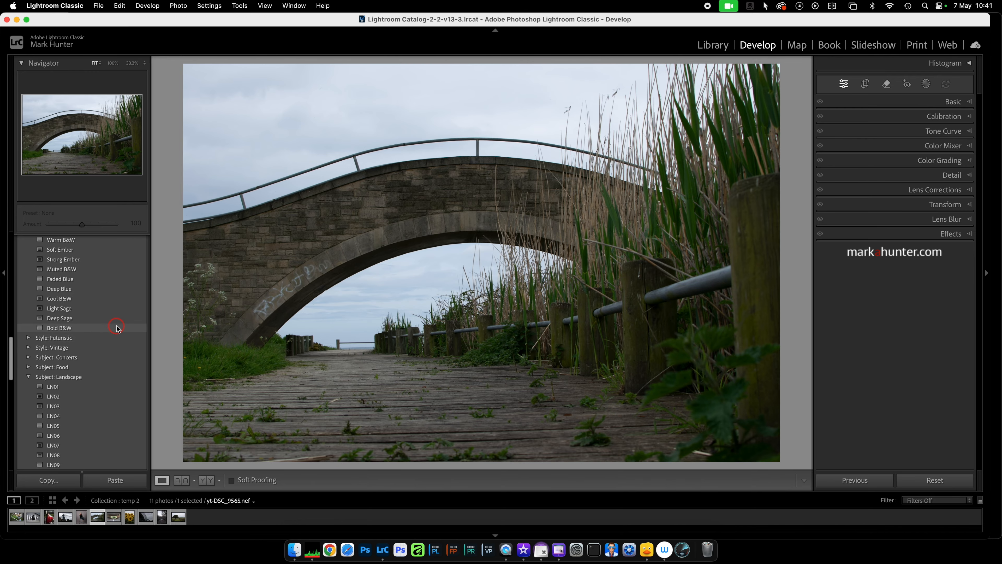
scroll(116, 327, up, 20)
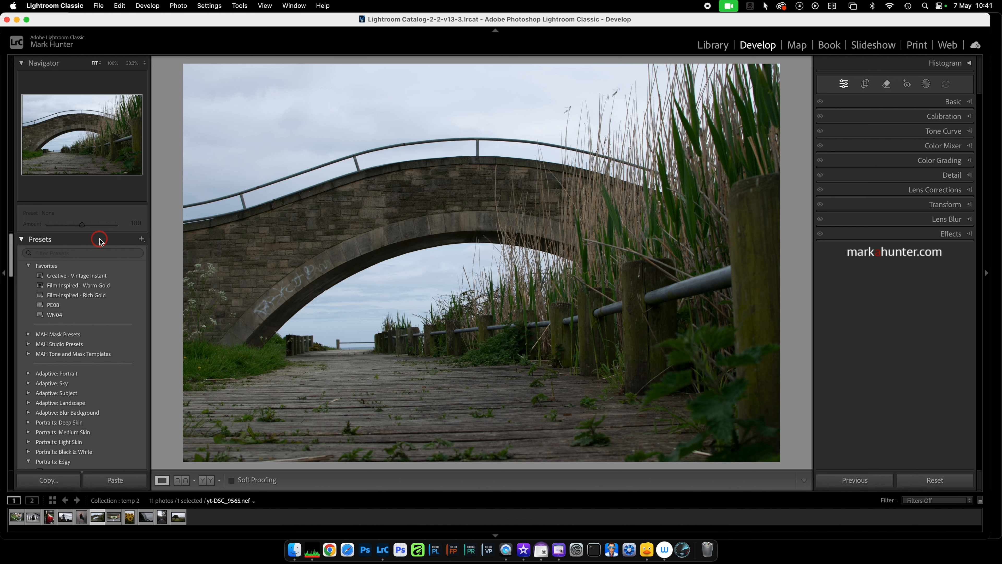
click(140, 239)
click(157, 278)
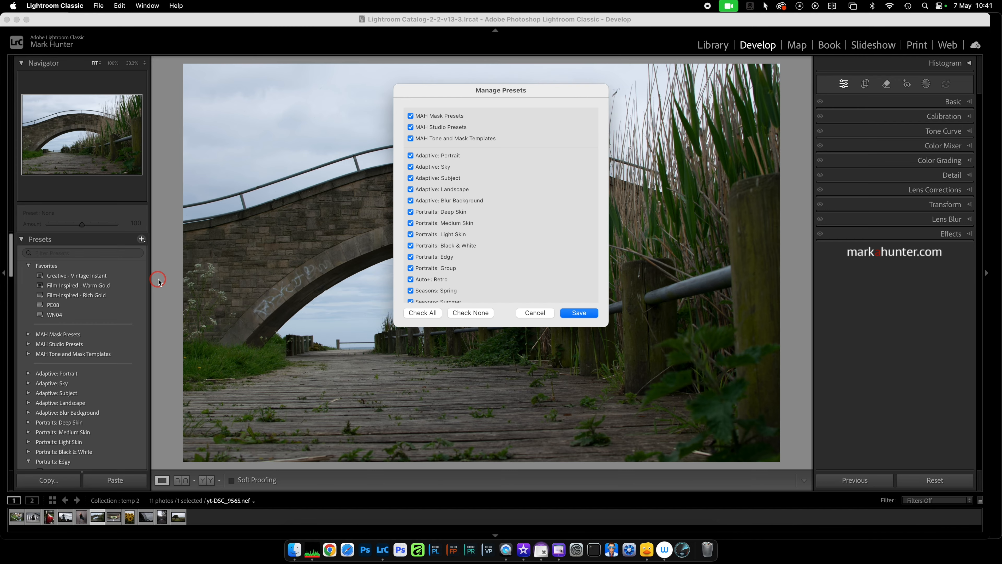
click(471, 314)
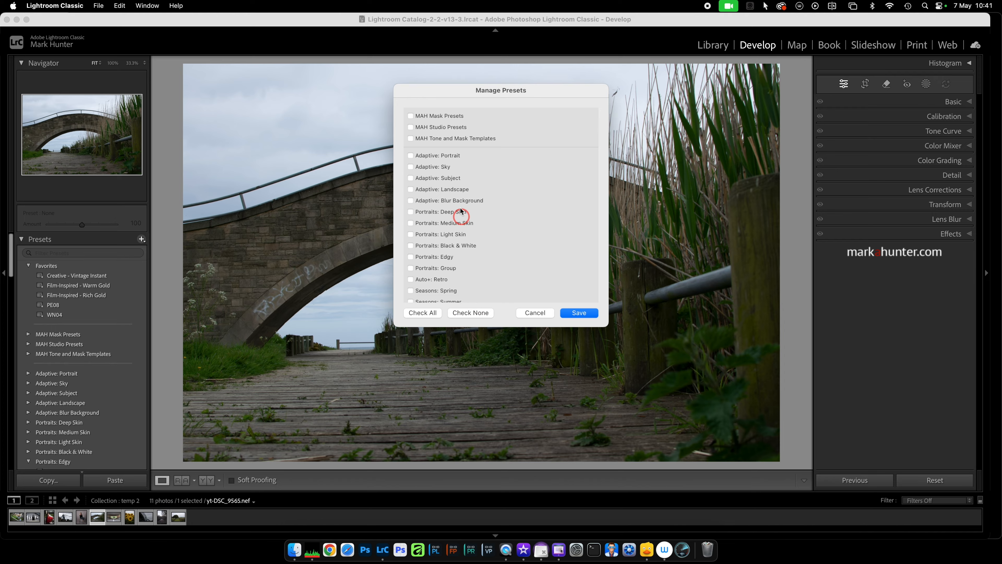
click(410, 116)
click(410, 127)
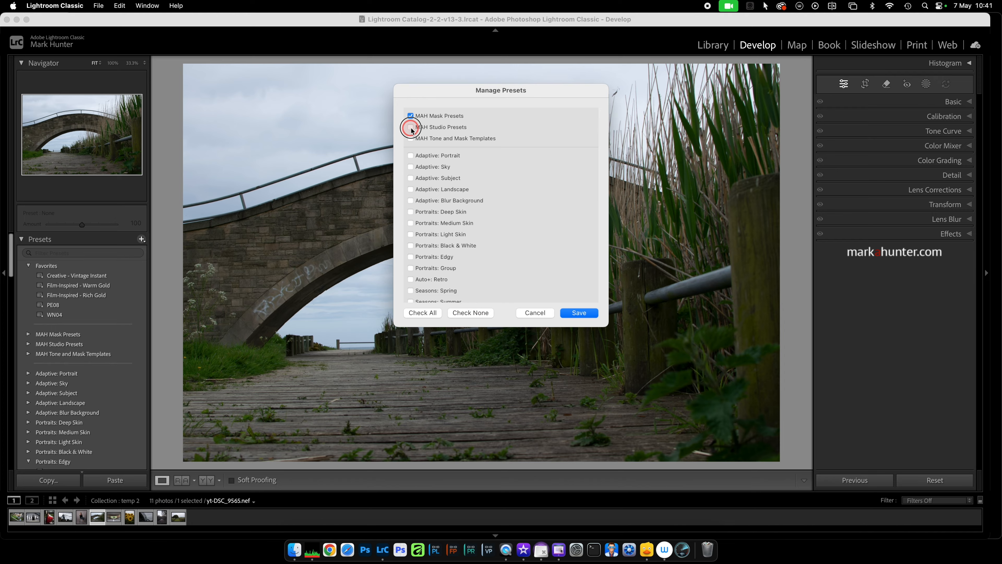
click(410, 138)
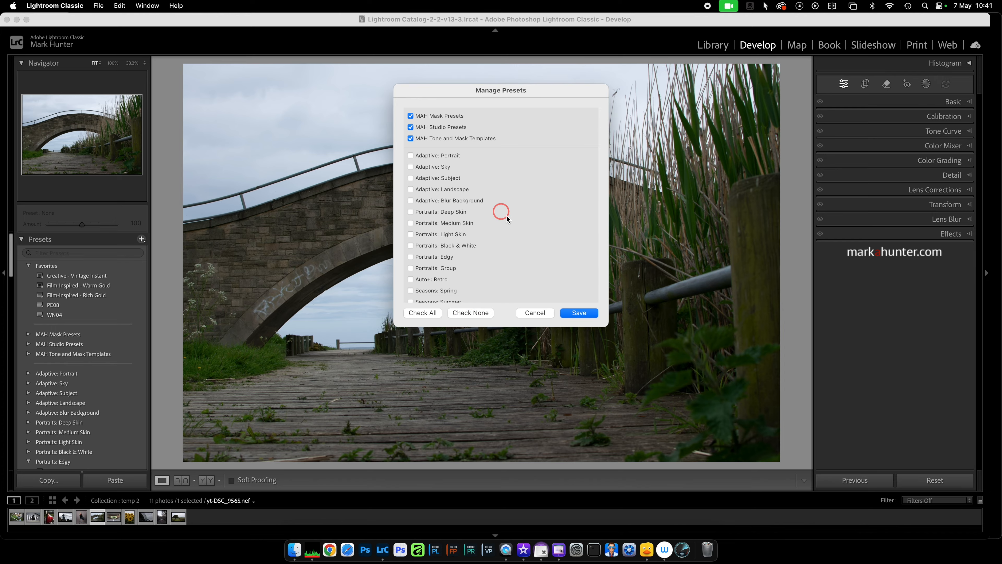
click(579, 313)
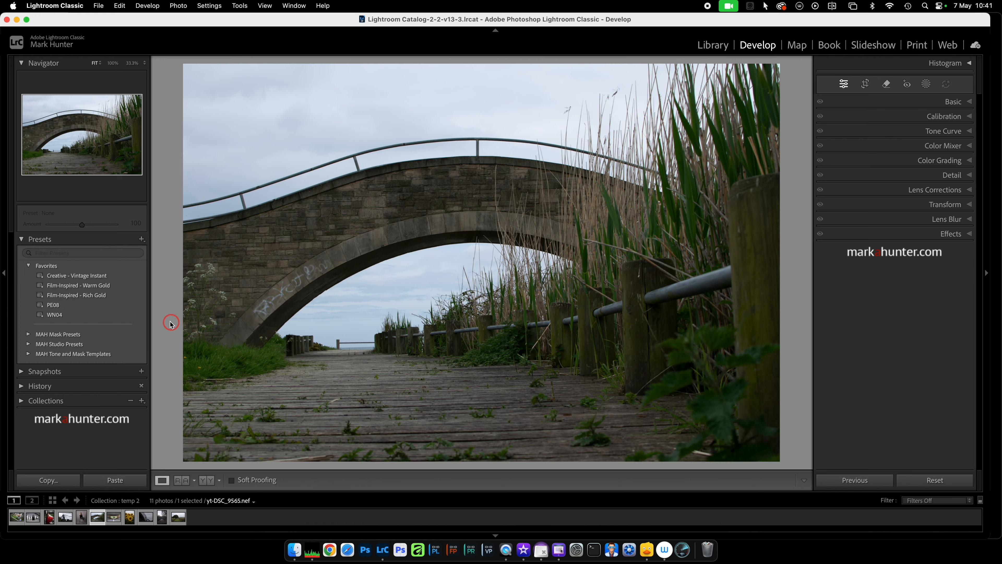
Apply the favorite preset Film-Inspired - Rich Gold to the bridge photo.
click(57, 297)
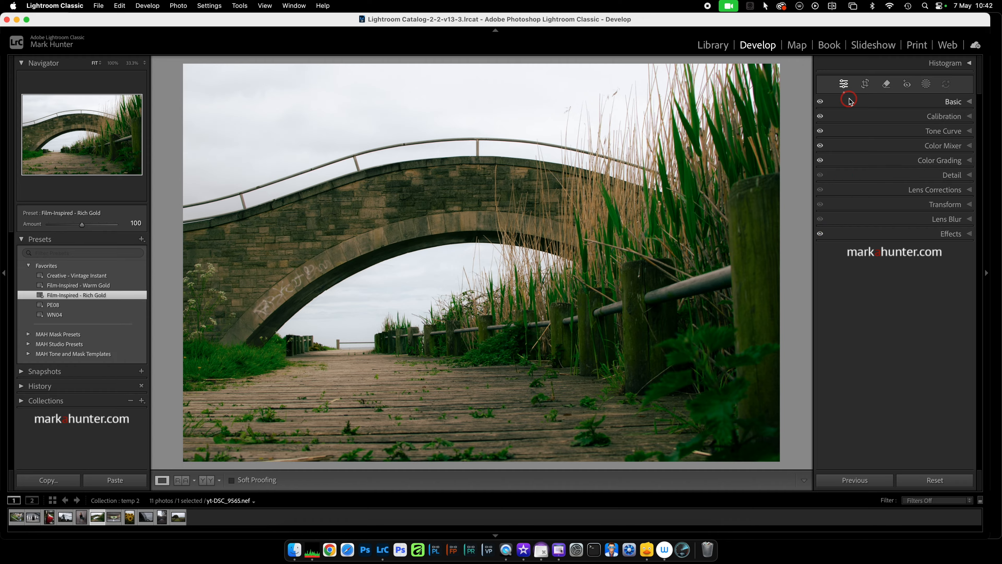
Examine the Effects, Color Grading and Color Mixer settings that the applied preset uses.
click(970, 234)
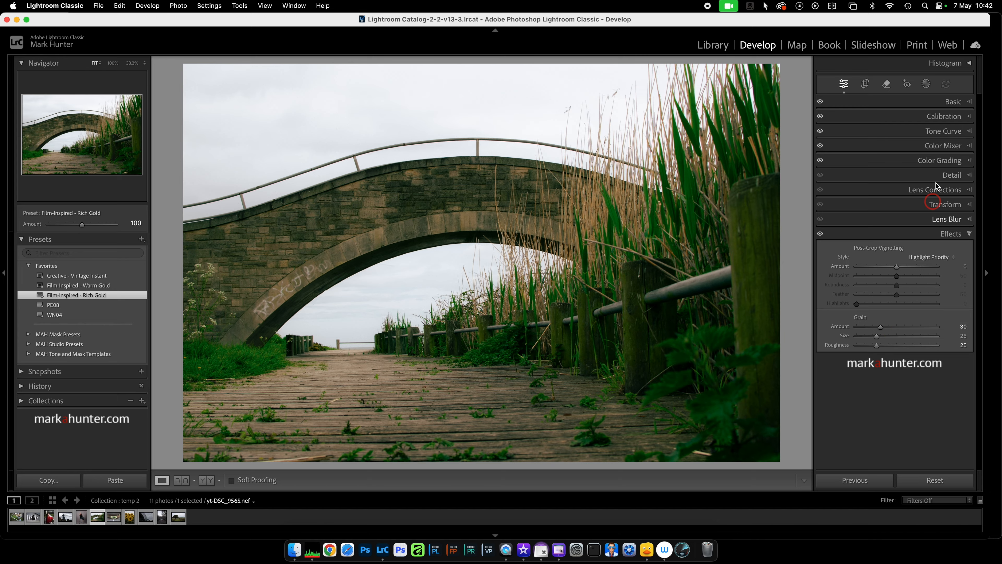
click(969, 159)
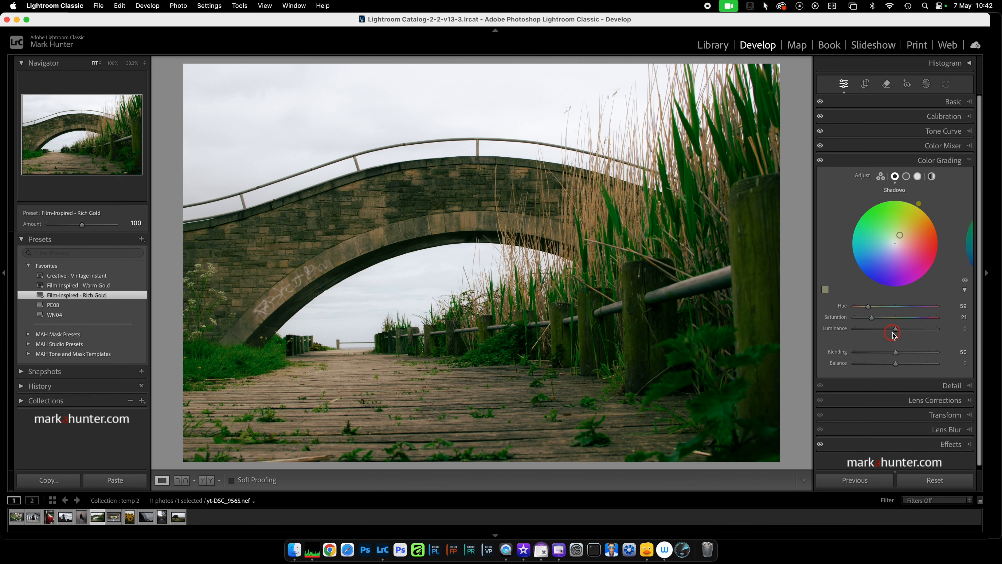
click(969, 145)
scroll(949, 191, down, 5)
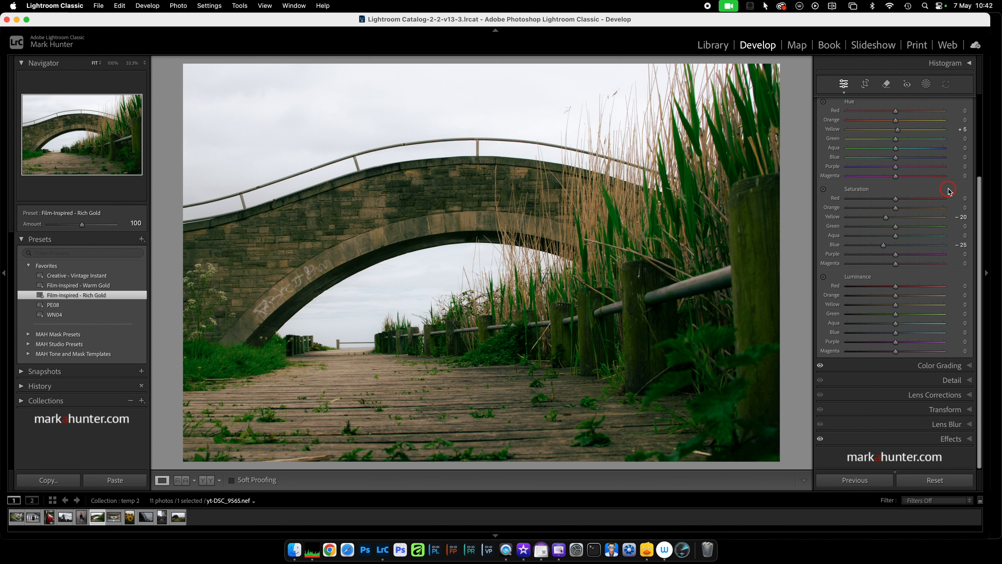
scroll(907, 321, up, 5)
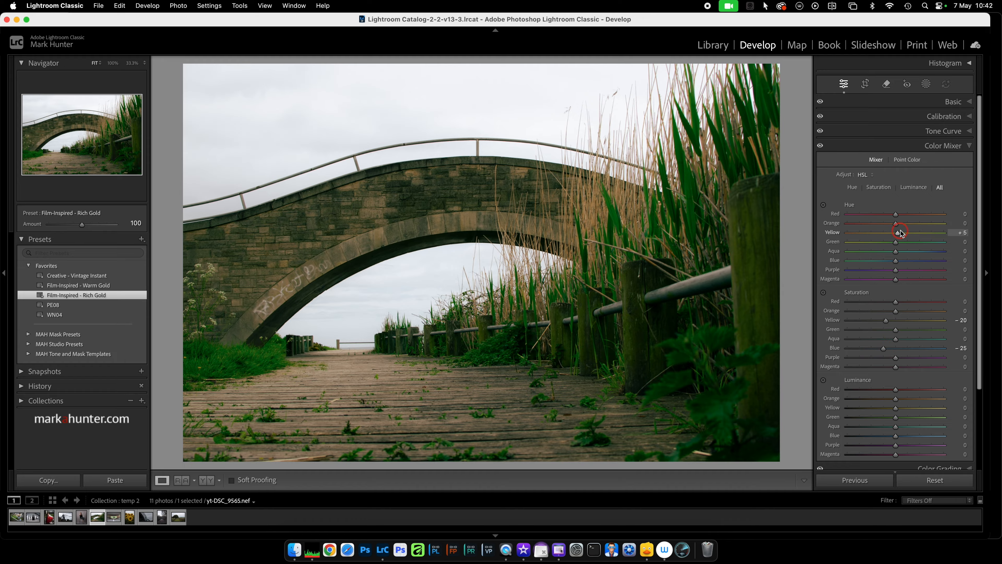
Examine the applied preset's tone curve including its blue channel, along with its Calibration and Basic settings.
click(969, 131)
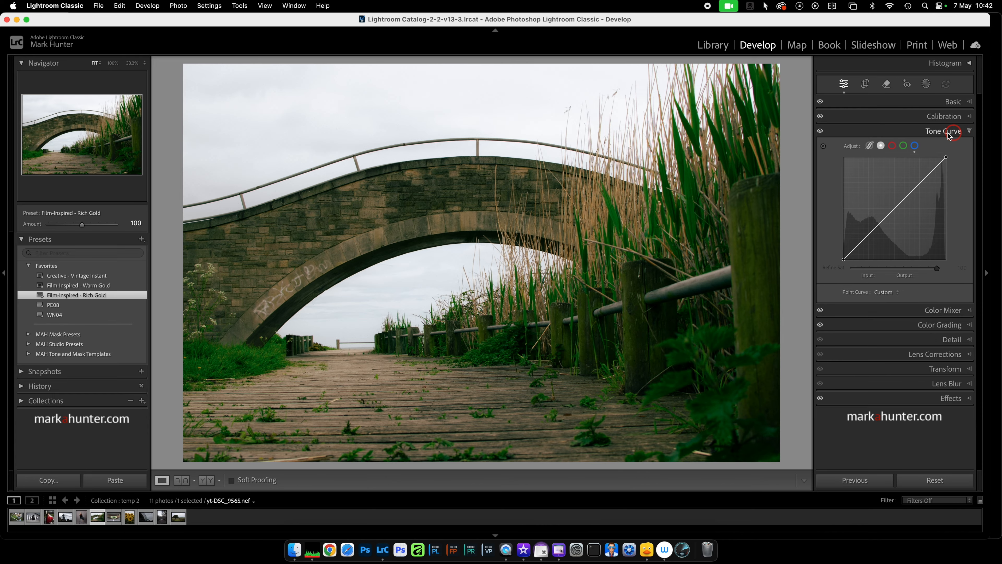
click(870, 147)
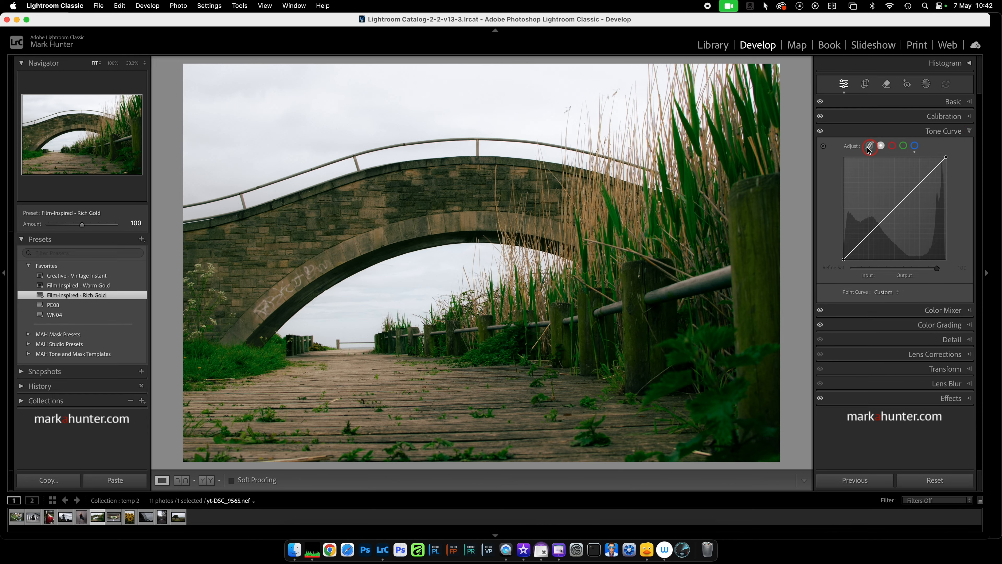
click(915, 147)
drag(916, 193, 910, 199)
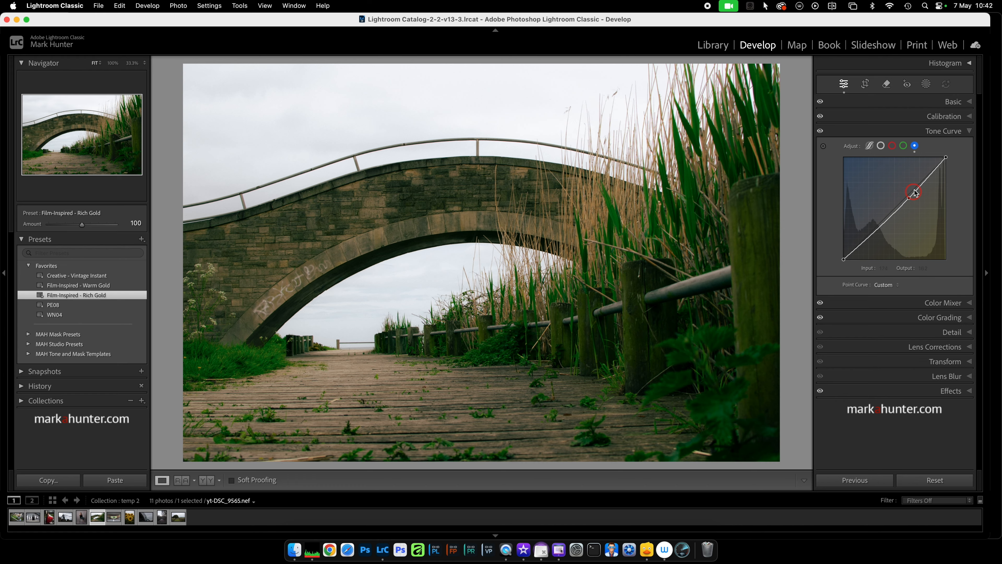
click(971, 116)
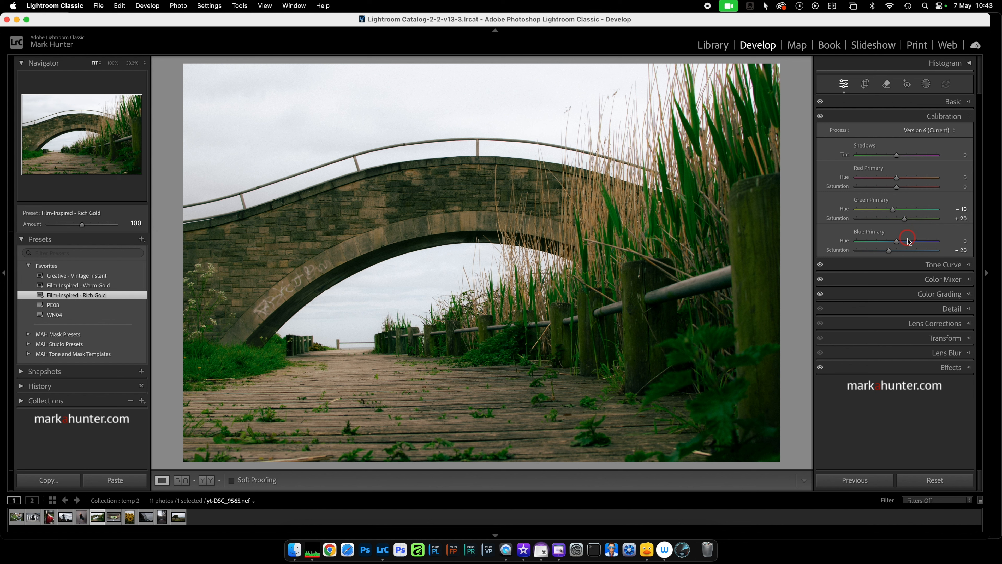
click(969, 117)
click(971, 103)
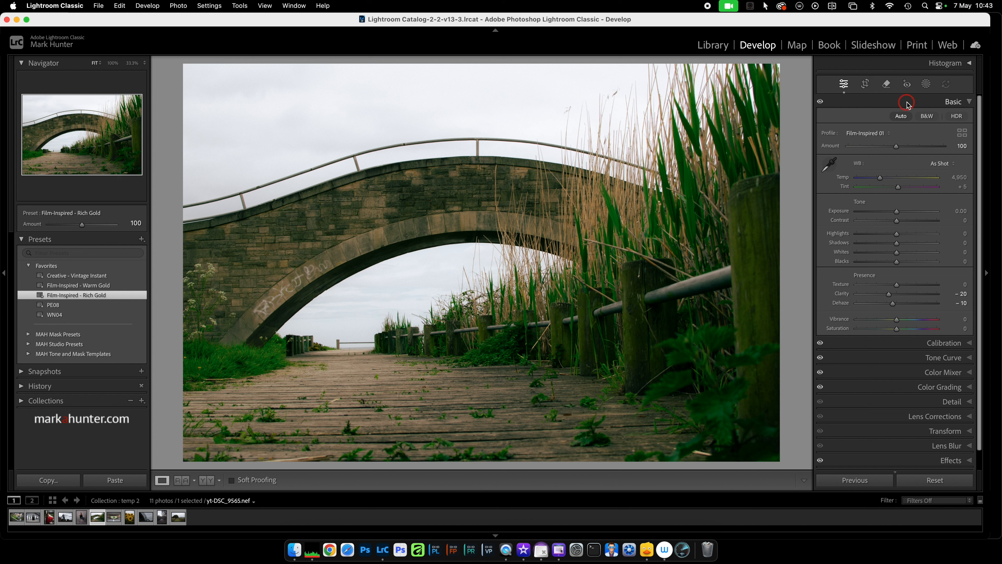
Create a Select Sky mask on the bridge photo, subtract a second sky selection from it, and invert that subtraction.
click(927, 84)
click(895, 126)
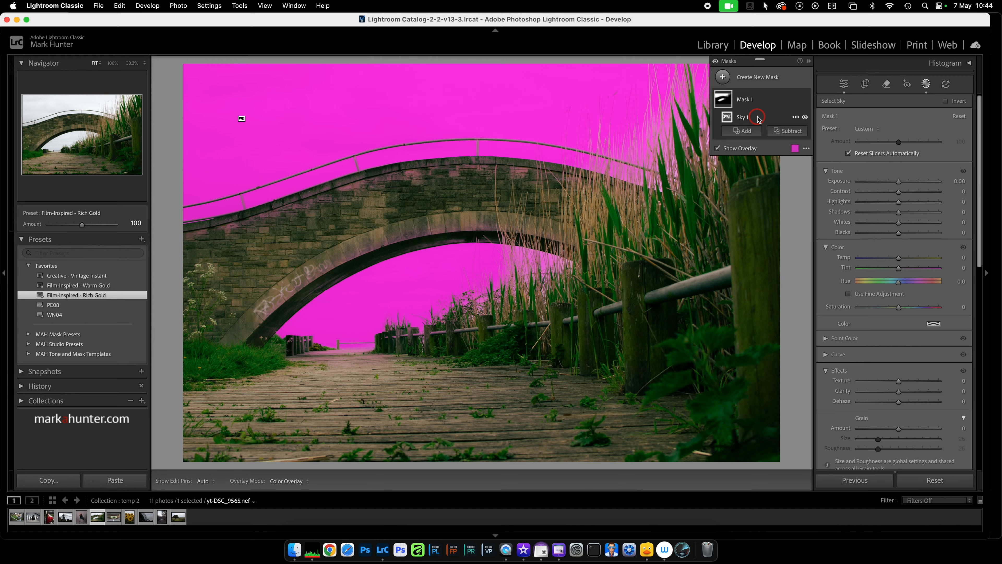
click(794, 131)
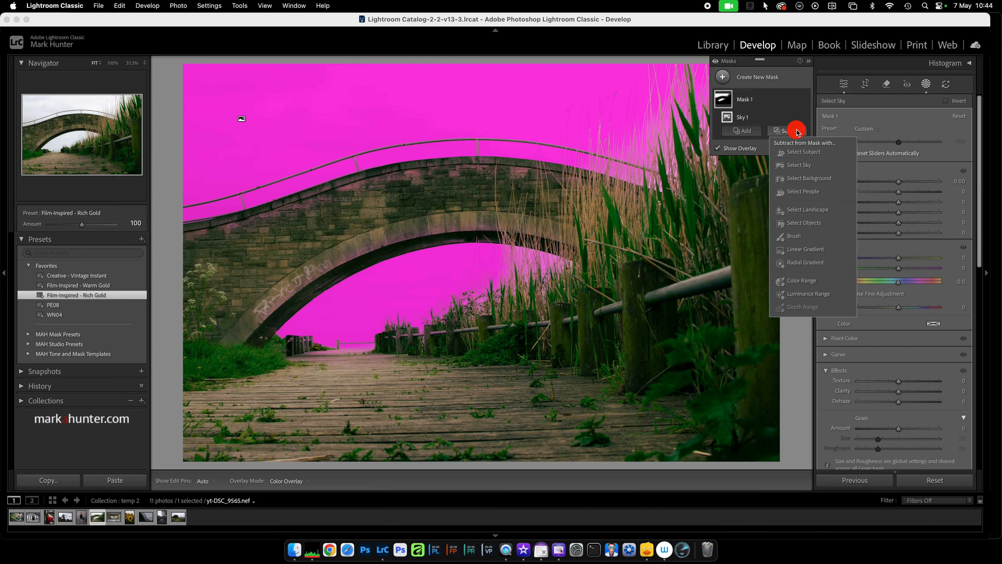
click(805, 165)
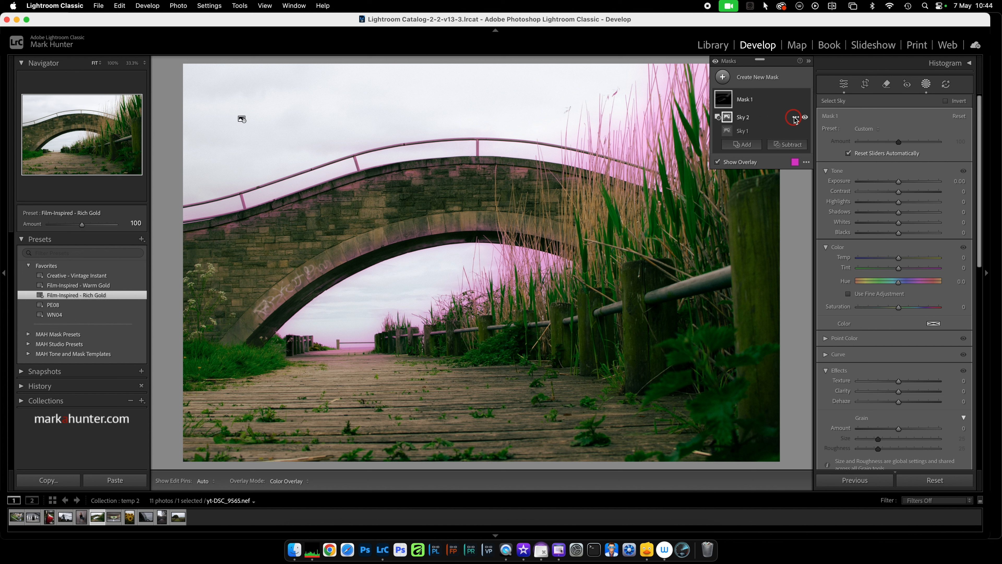
click(794, 119)
click(815, 152)
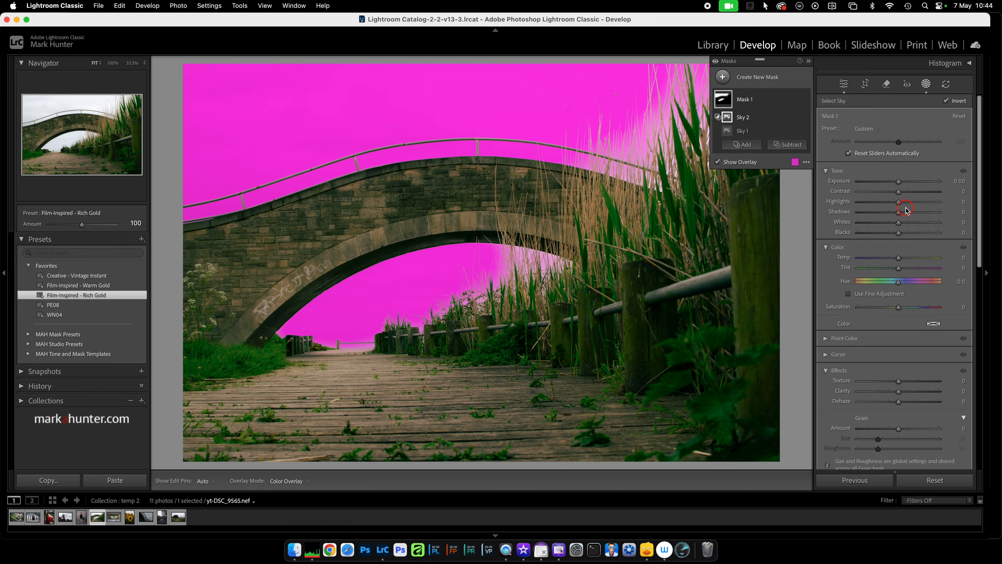
mouse_move(899, 202)
mouse_down()
mouse_move(818, 206)
mouse_move(899, 209)
mouse_up()
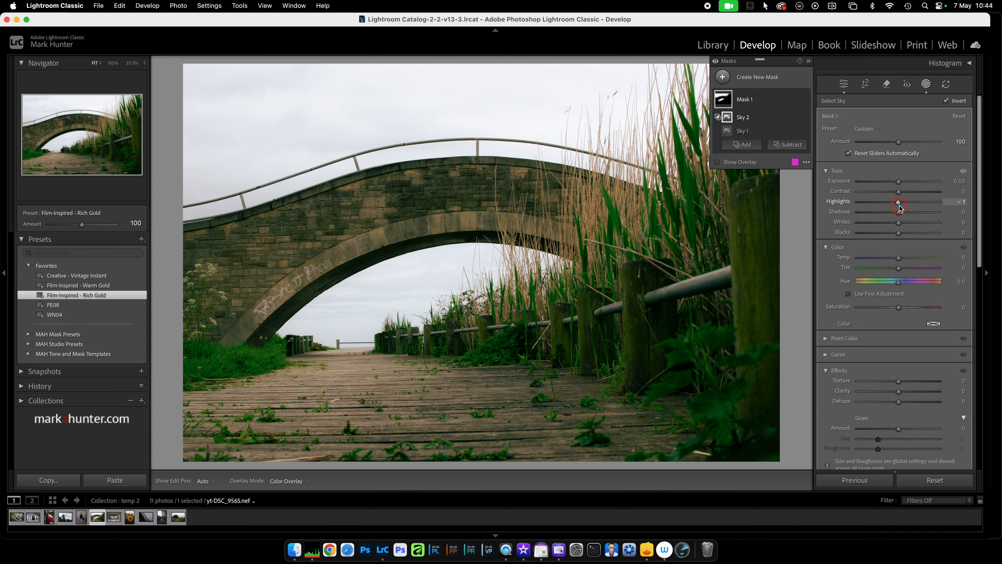
double_click(840, 202)
key(o)
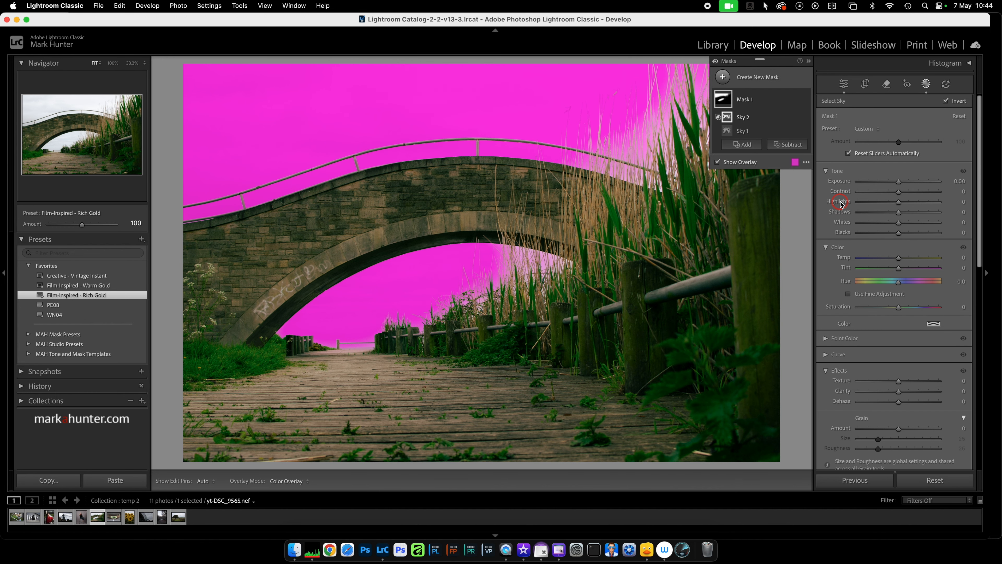
Leave masking, start a new develop preset, and create a new preset group named preset video for it.
click(844, 84)
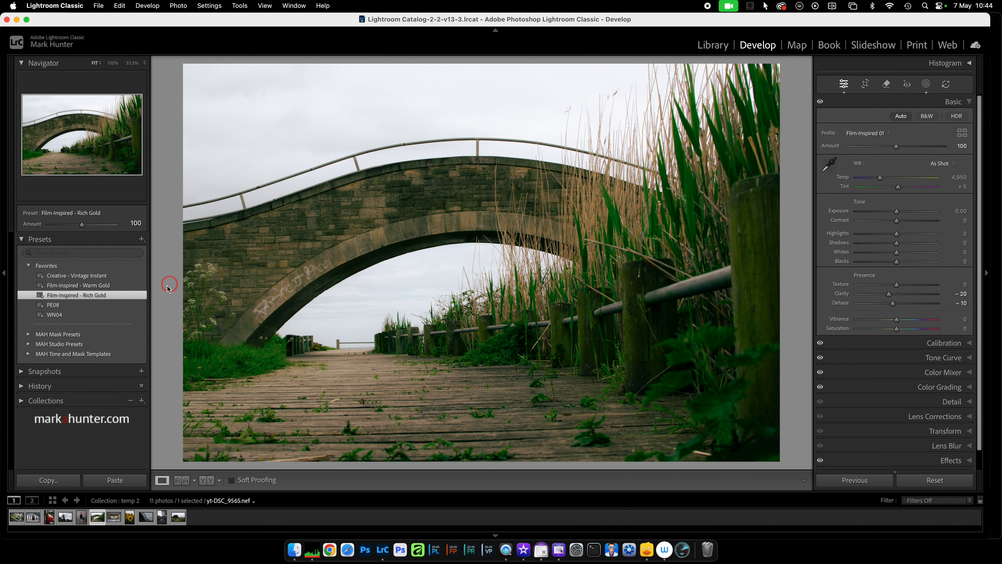
click(141, 239)
click(148, 250)
click(358, 153)
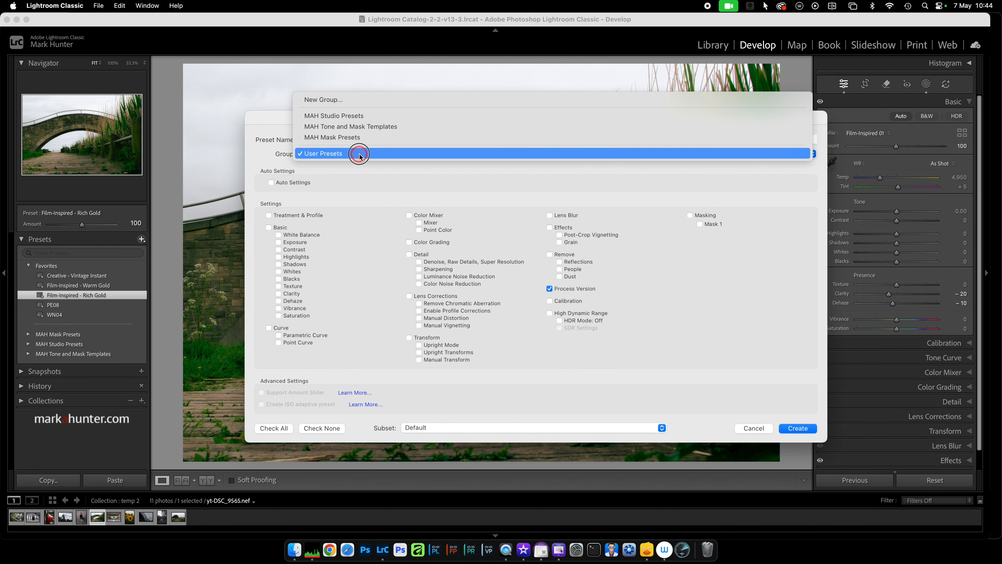
click(363, 99)
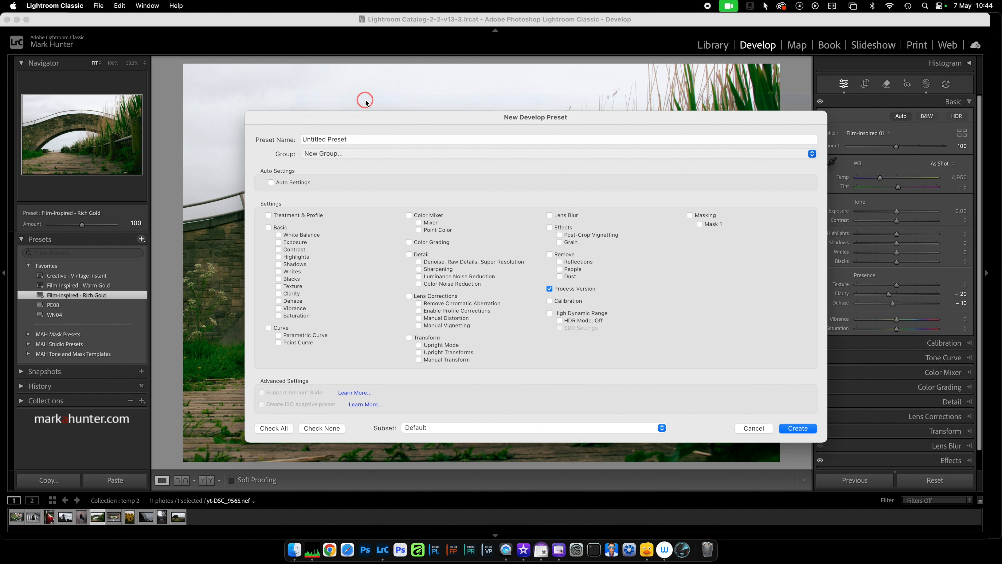
text(pr)
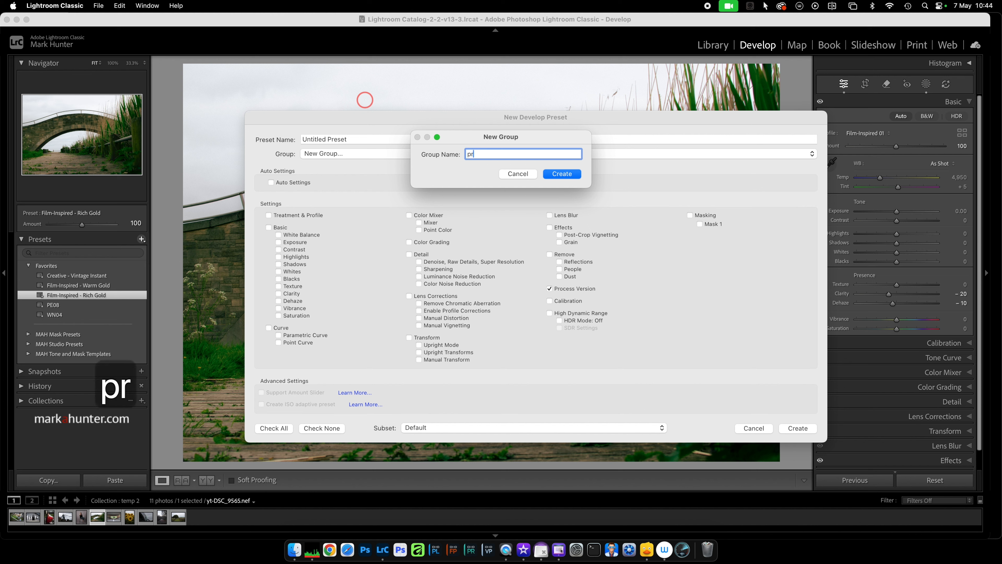
text(eset video)
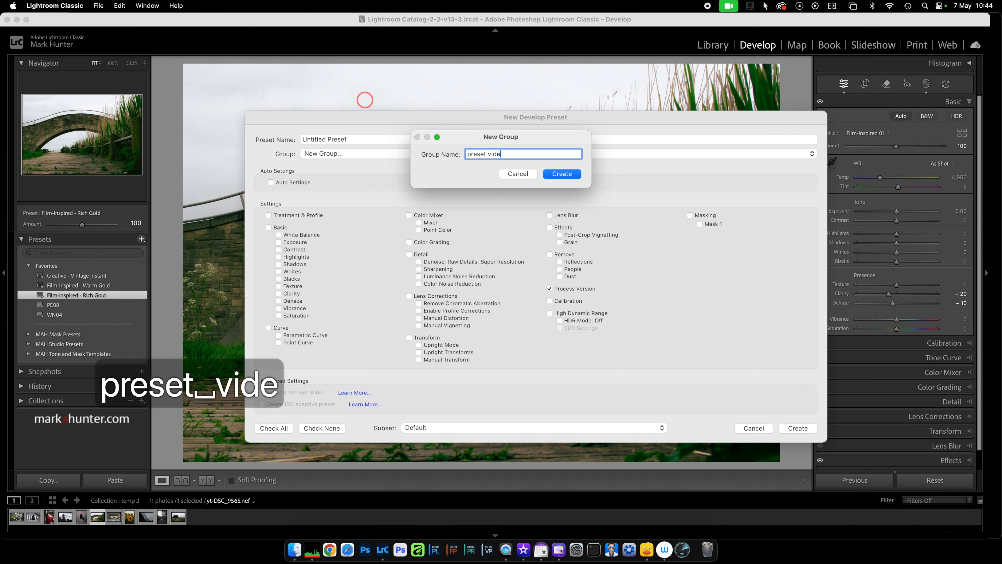
click(574, 172)
Name the preset sky fixed, include only Masking with Mask 1 in its settings, and create it.
click(365, 141)
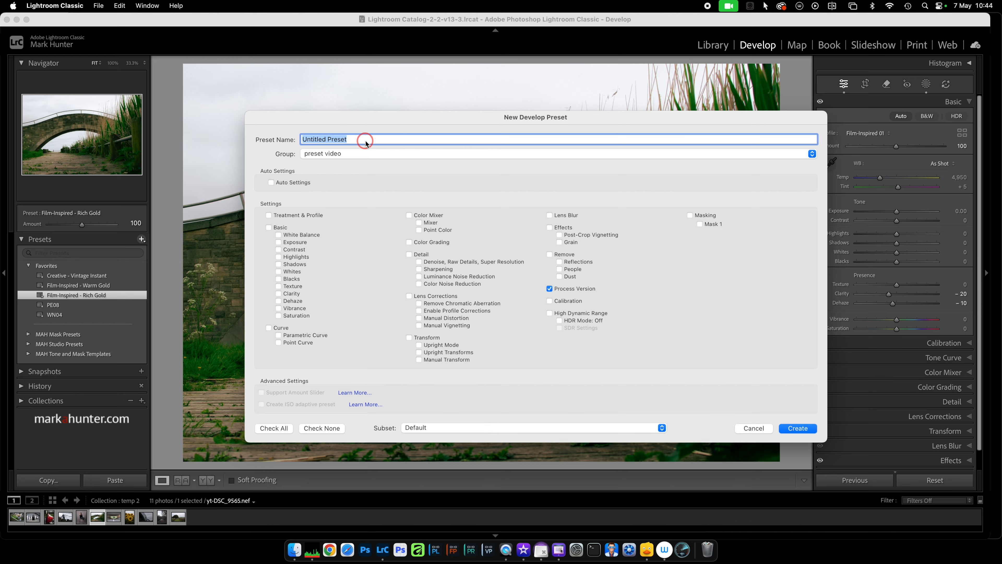
text(sky )
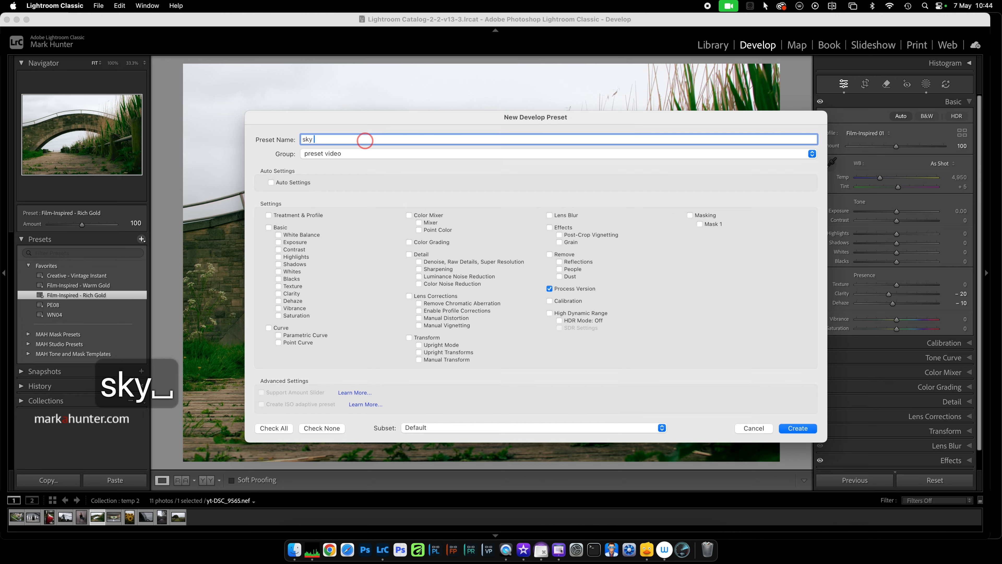
text(fixed)
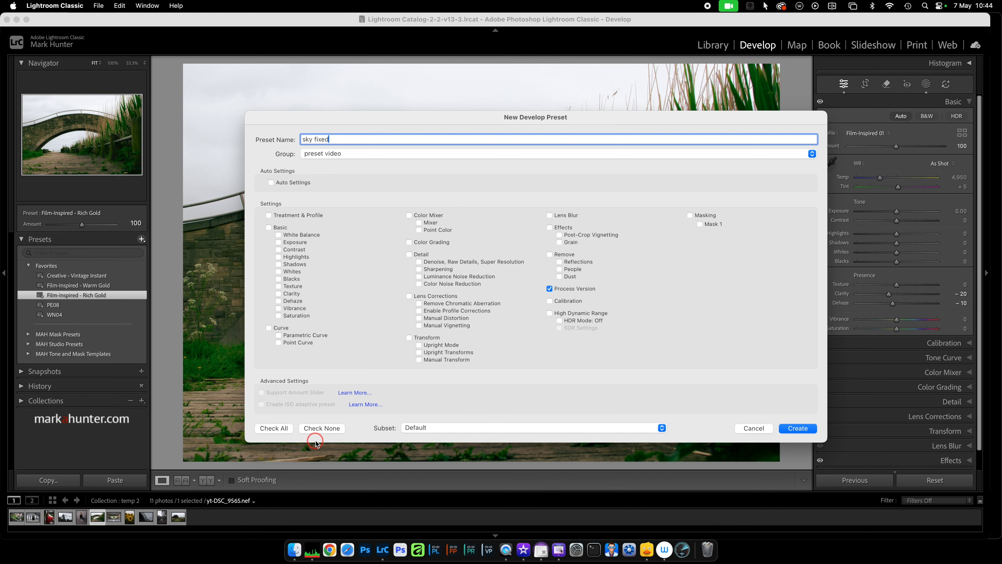
click(273, 429)
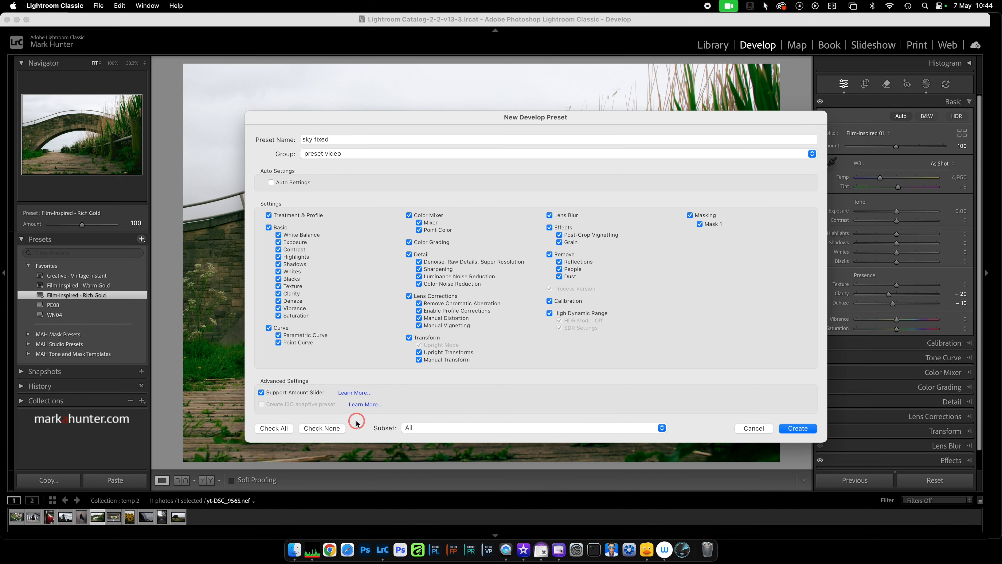
click(331, 429)
click(691, 216)
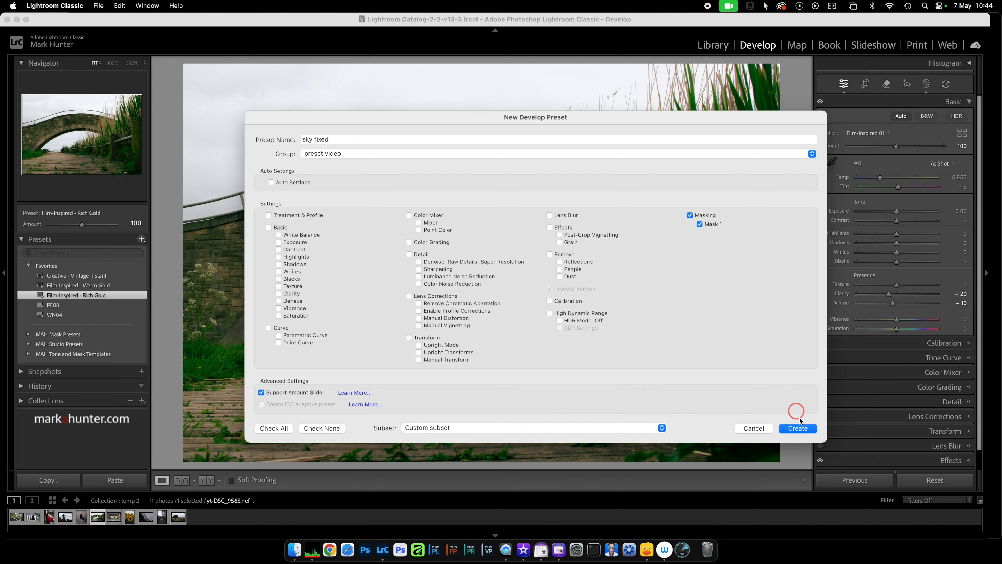
click(804, 430)
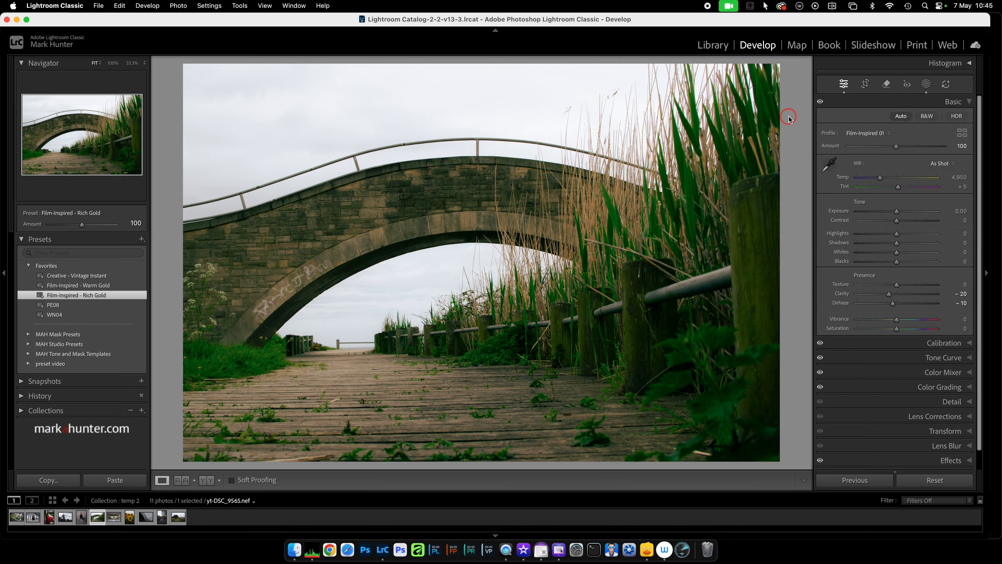
Open the colliery winding tower photo in Develop and apply the sky fixed preset from the preset video group.
key(g)
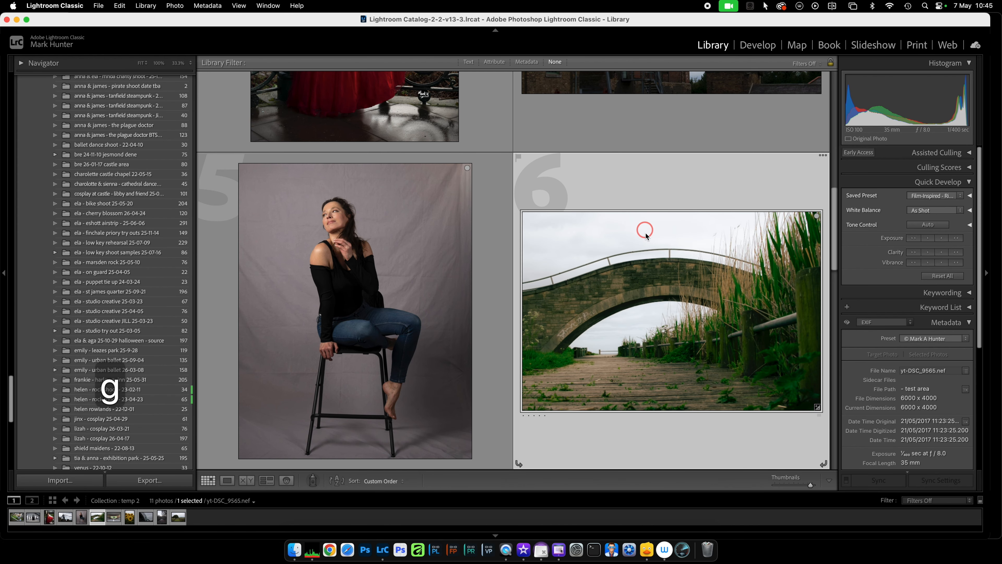
scroll(647, 227, up, 5)
click(667, 211)
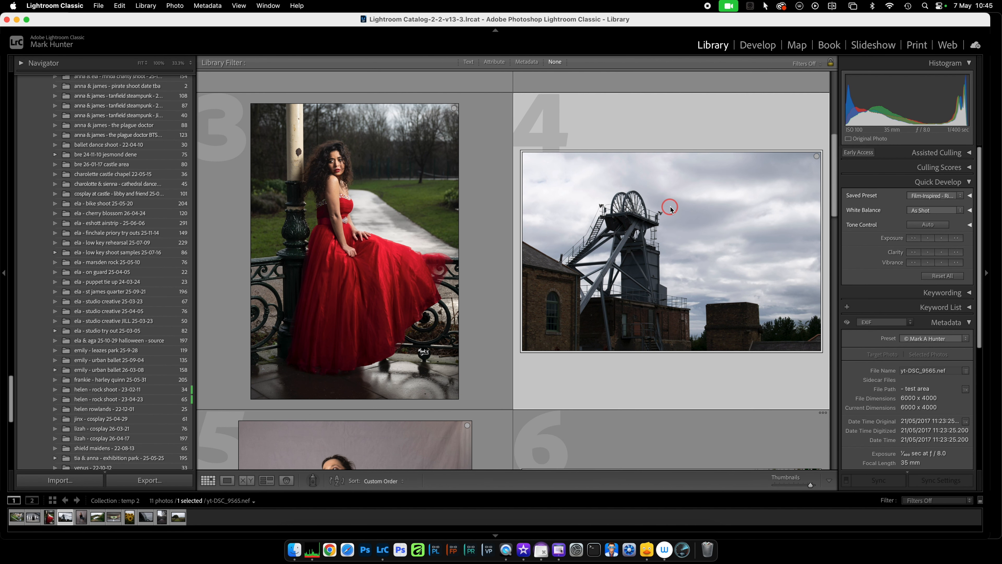
key(d)
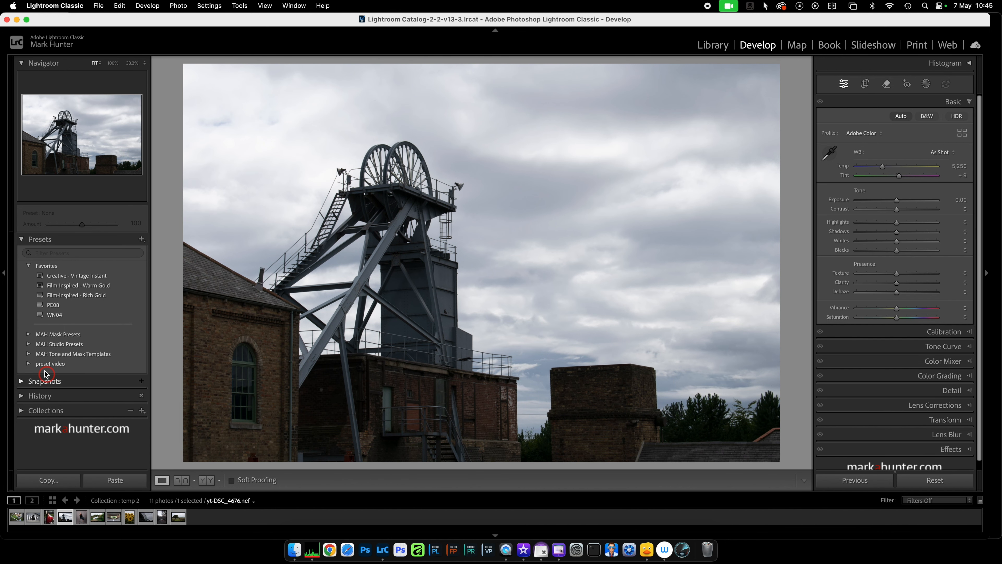
click(28, 364)
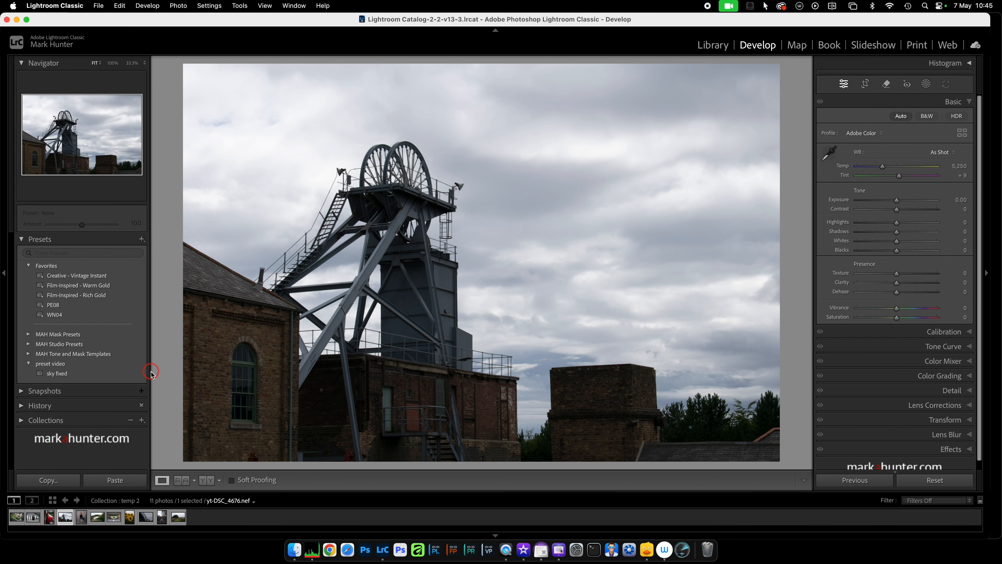
click(85, 374)
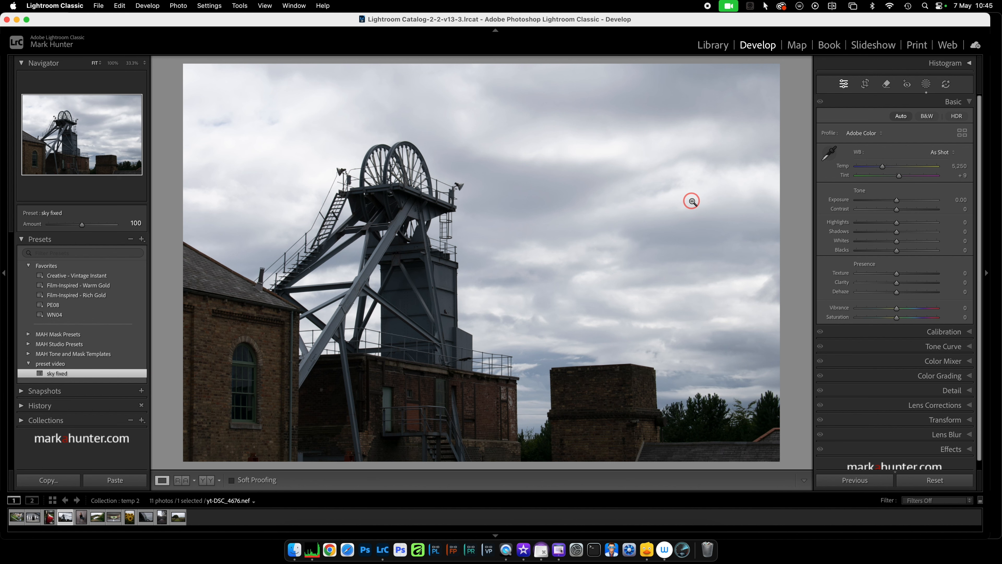
Set Mask 1's Highlights to -100, slightly raise its Exposure and Clarity, and close masking.
click(927, 84)
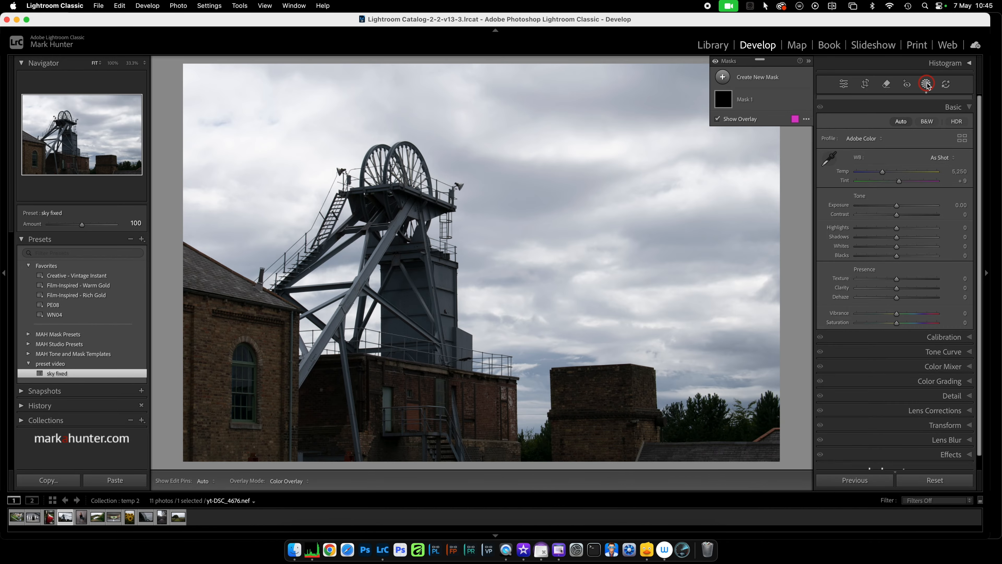
click(762, 101)
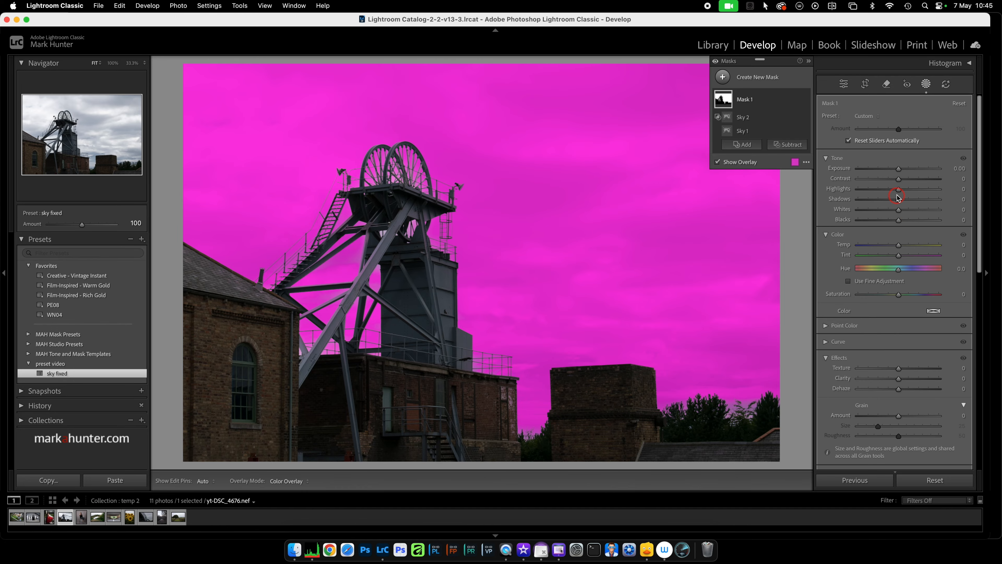
drag(899, 190, 858, 190)
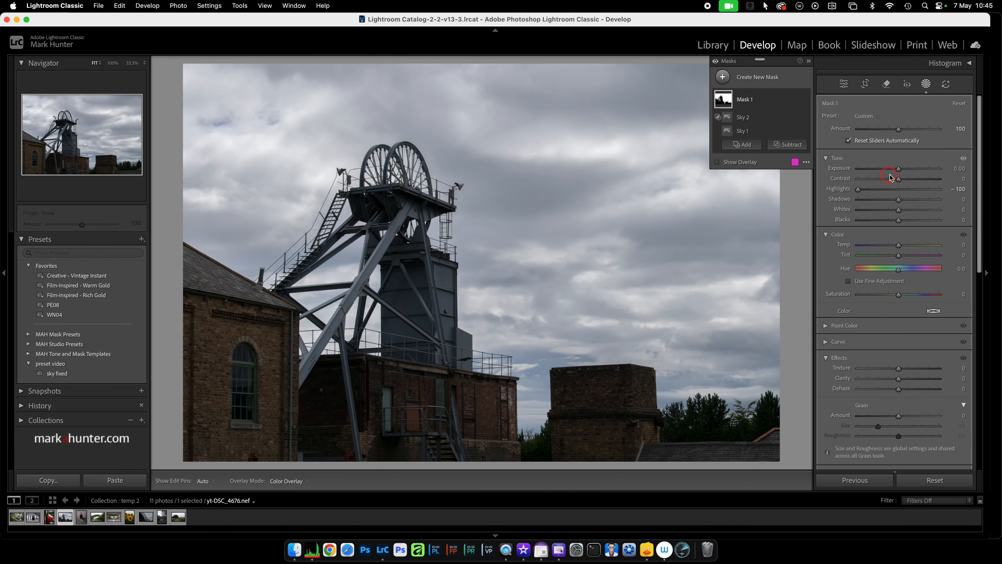
click(899, 170)
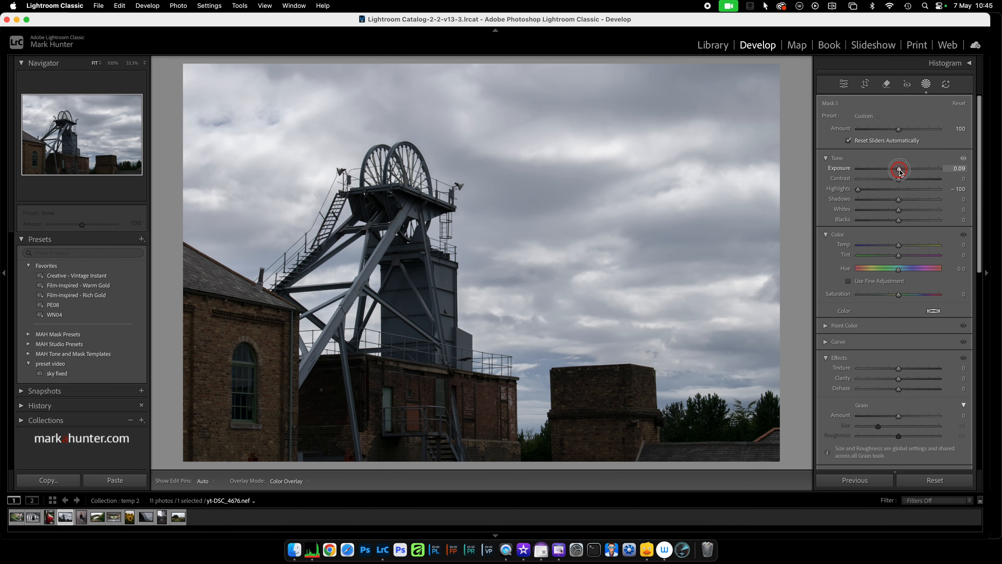
drag(900, 170, 900, 170)
drag(899, 379, 902, 381)
click(927, 84)
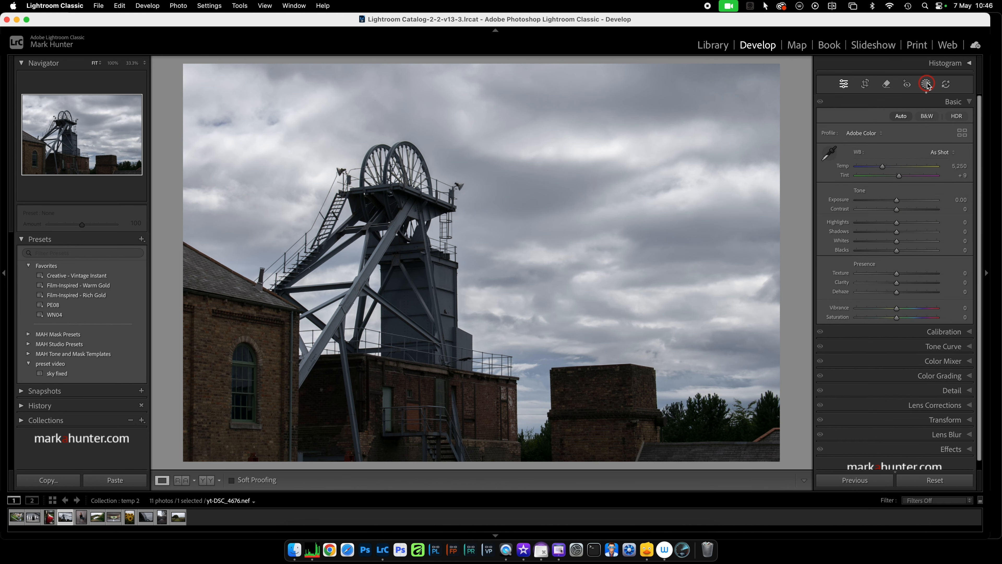
Open the portrait of the woman in the red dress in Develop and display its options for adding a new mask.
key(g)
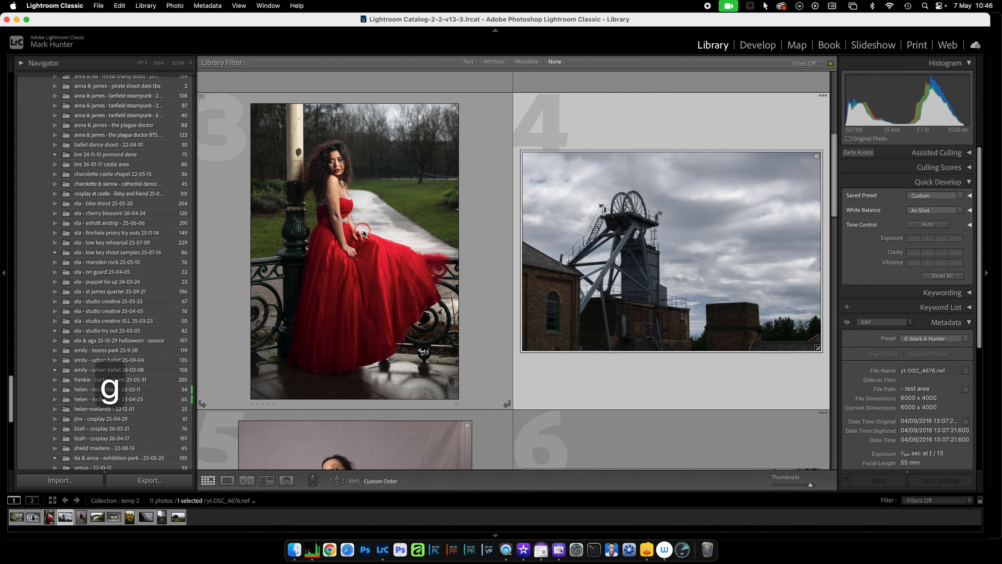
scroll(363, 232, down, 3)
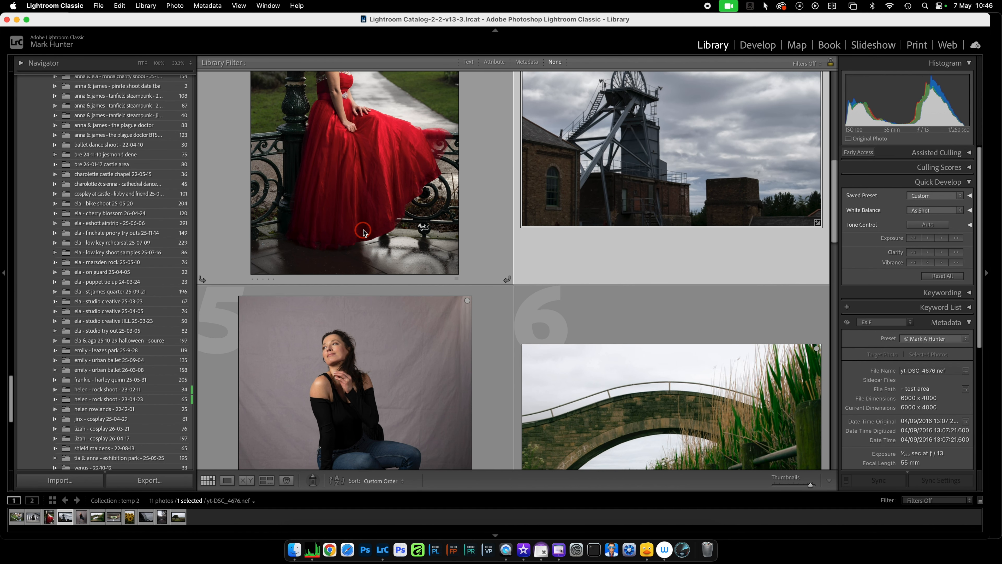
scroll(363, 232, up, 3)
click(373, 226)
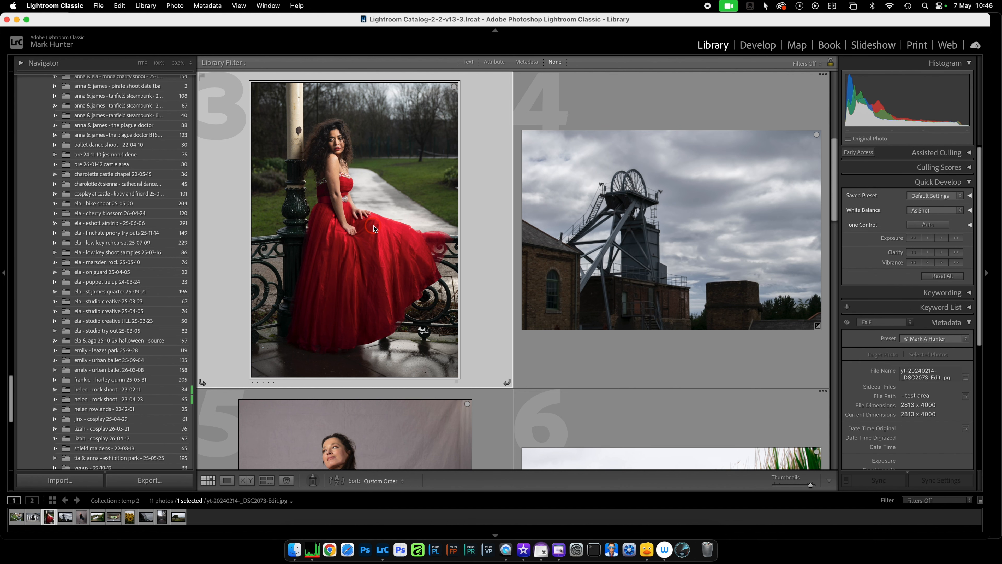
key(d)
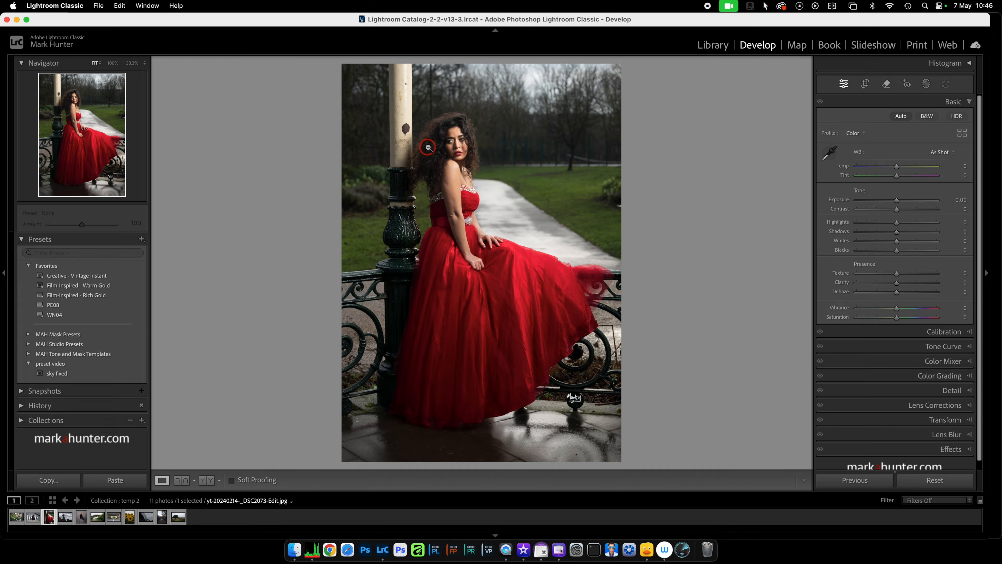
click(927, 85)
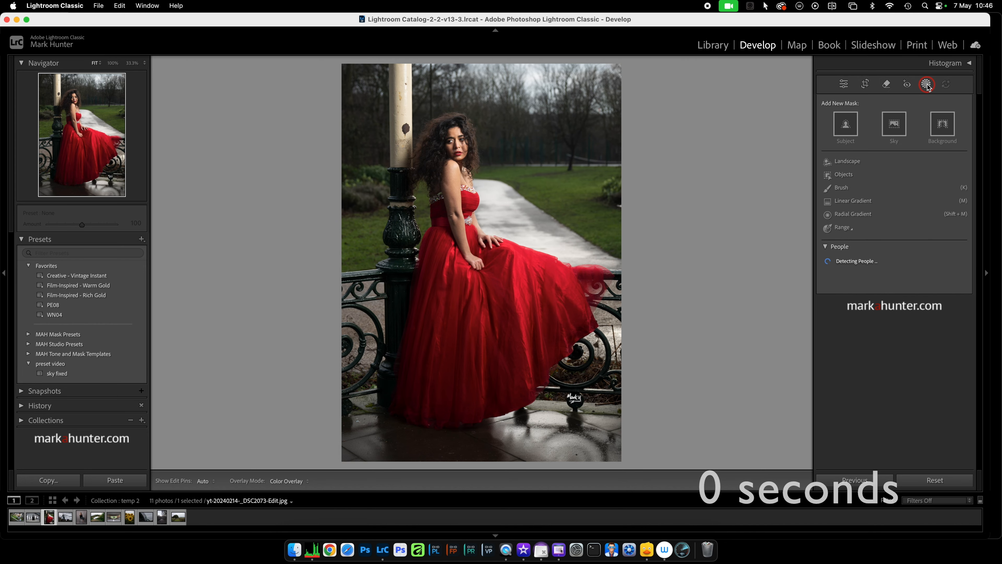
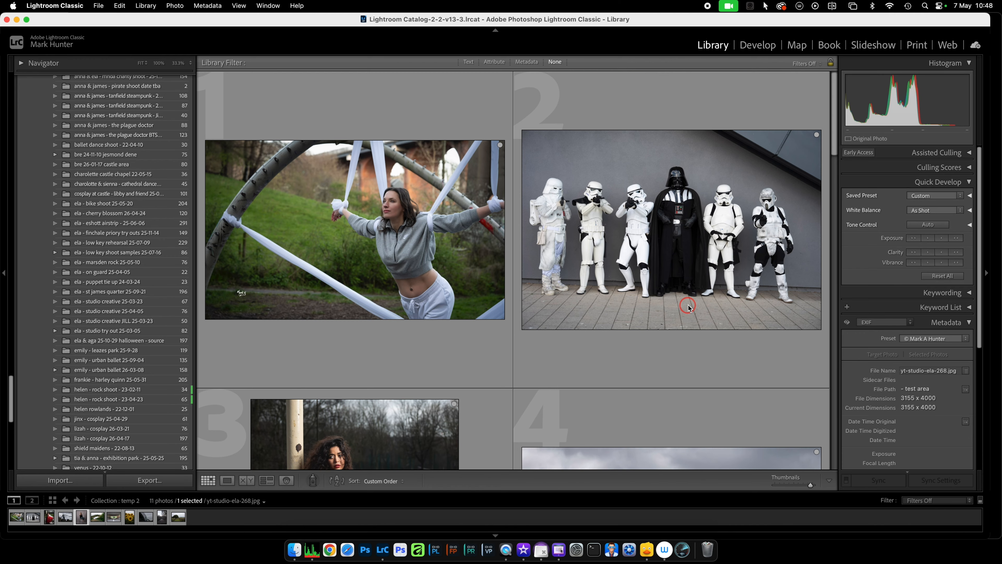
Try the PE08 favourite preset on the photo of the woman in the grey top in Develop, and reset the photo's edits.
key(d)
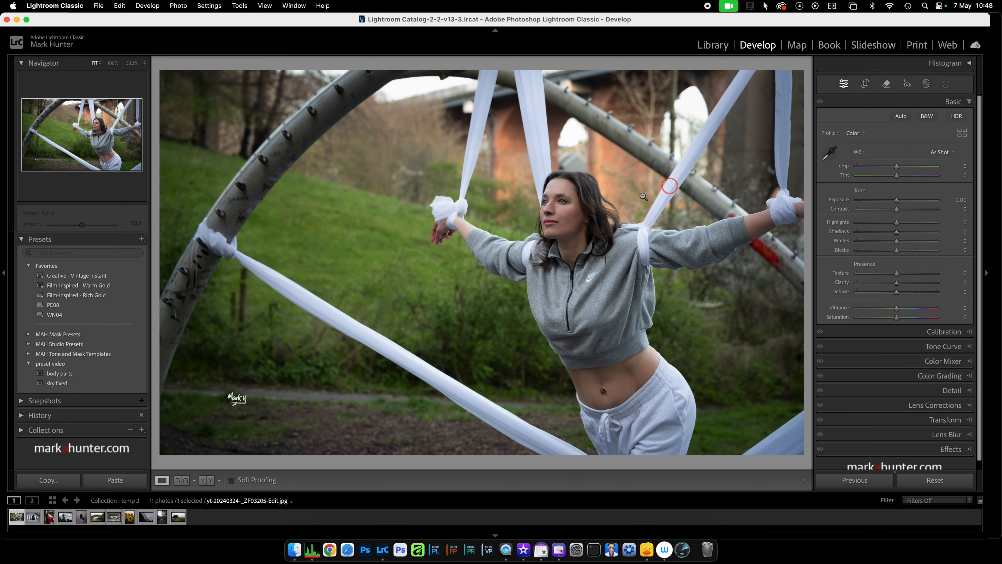
click(58, 308)
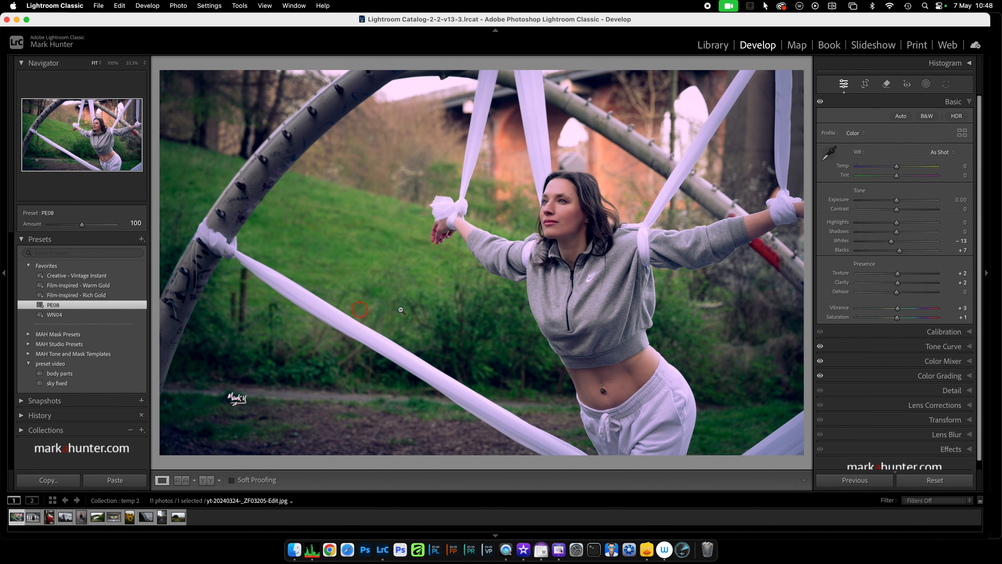
click(969, 102)
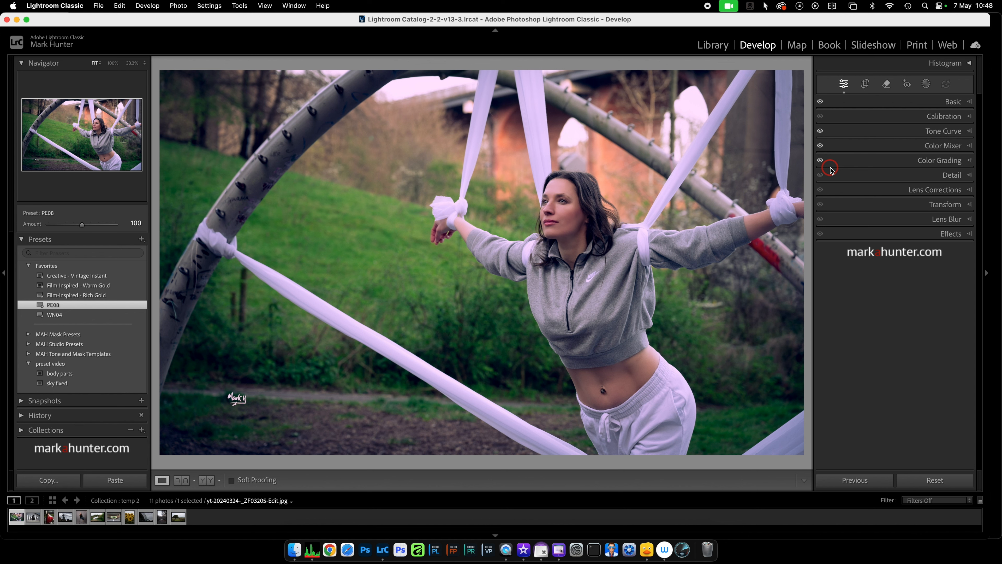
click(929, 480)
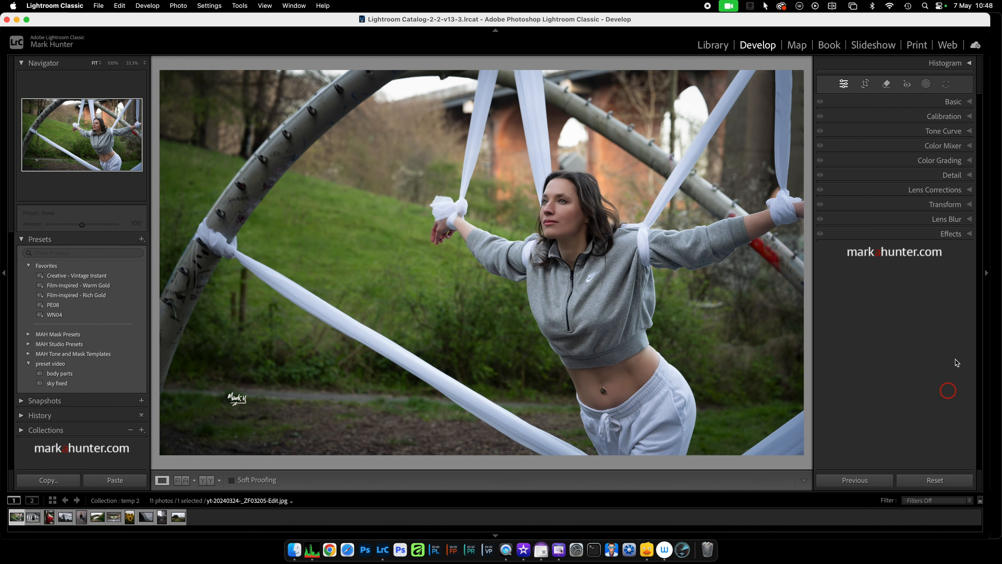
Try the Artistic 04 profile on the same photo, check its effect on the Basic settings, and reset the edits.
click(970, 102)
click(964, 134)
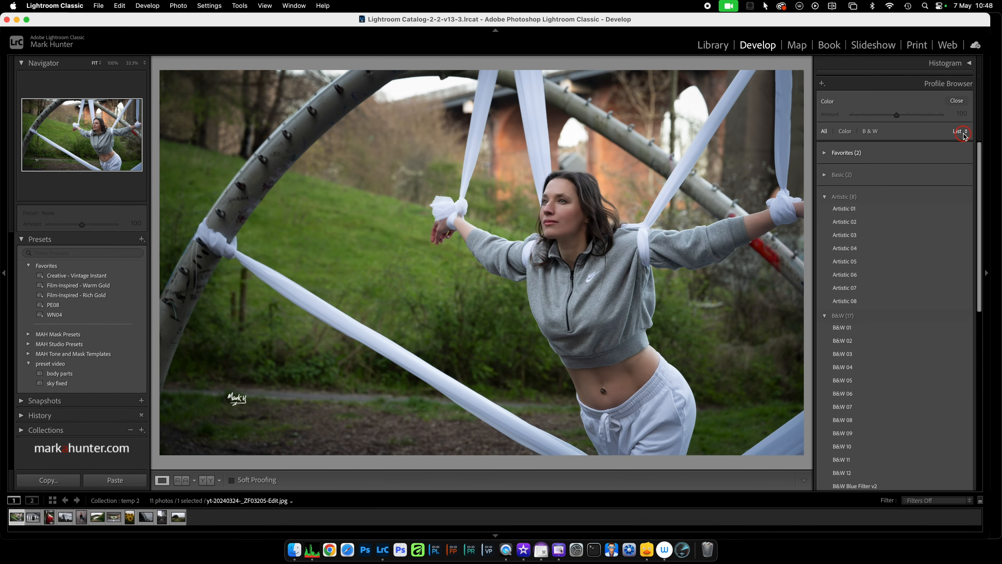
click(854, 248)
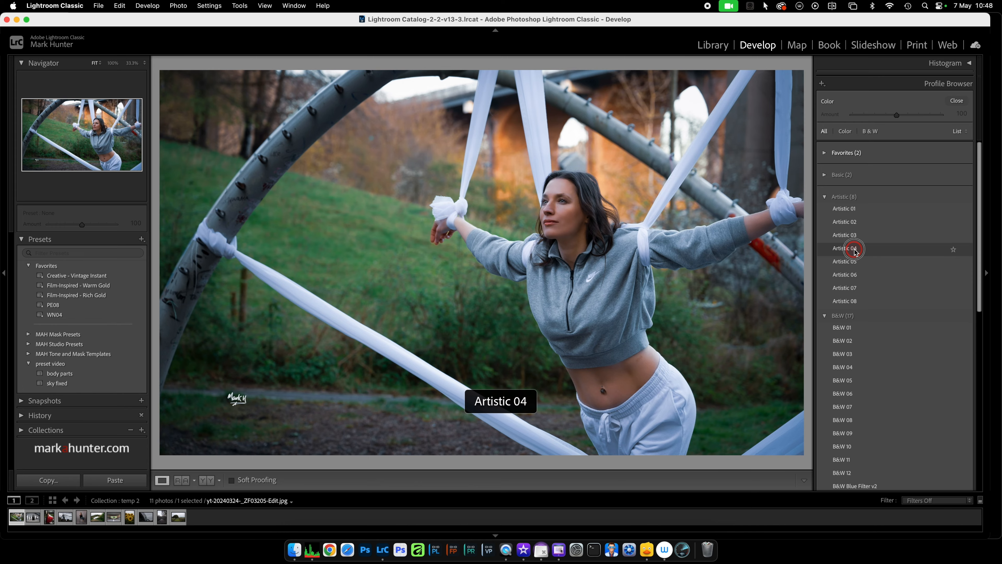
click(959, 101)
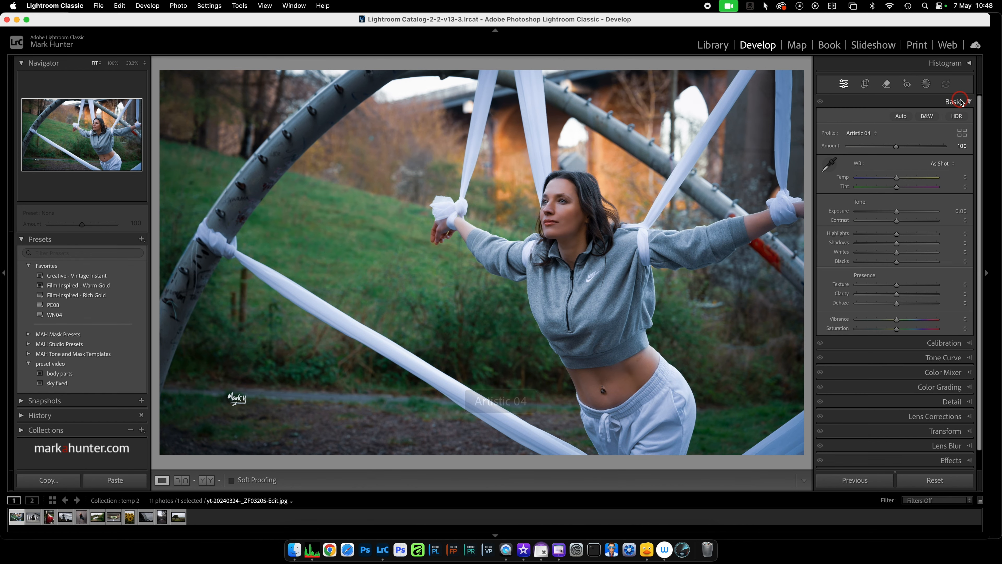
click(967, 102)
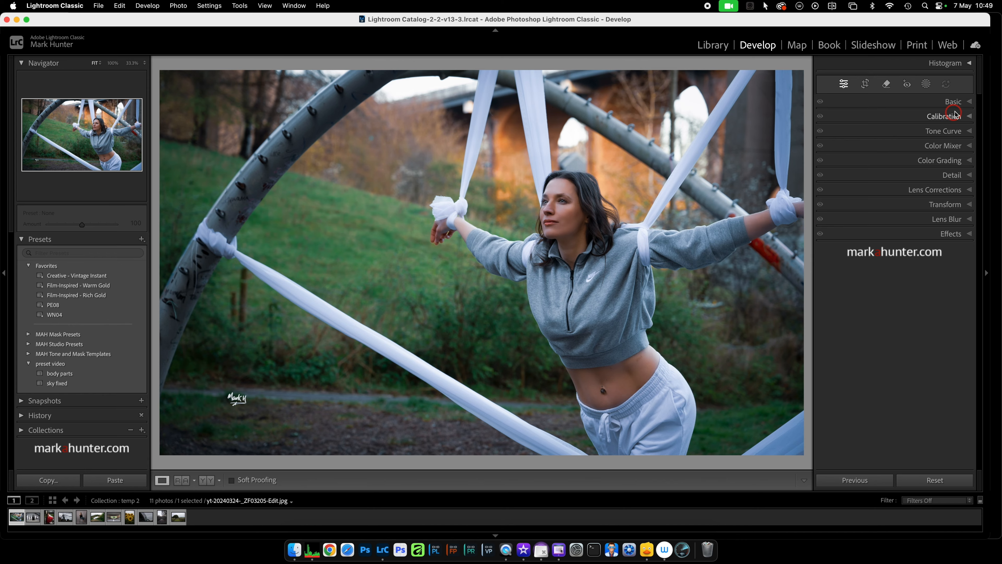
click(941, 482)
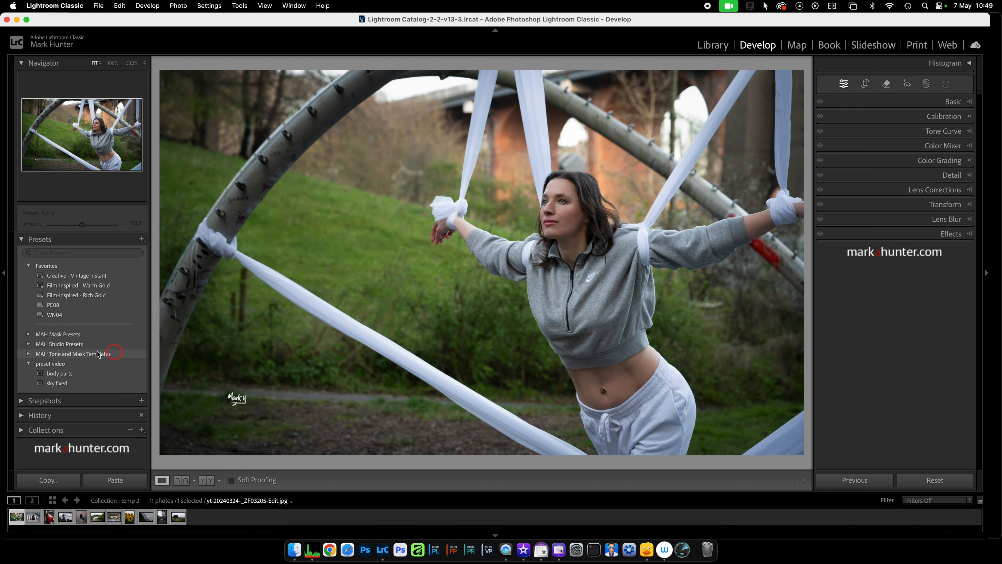
Apply the WN04 favourite preset to the photo and display the Basic adjustments it makes.
click(56, 315)
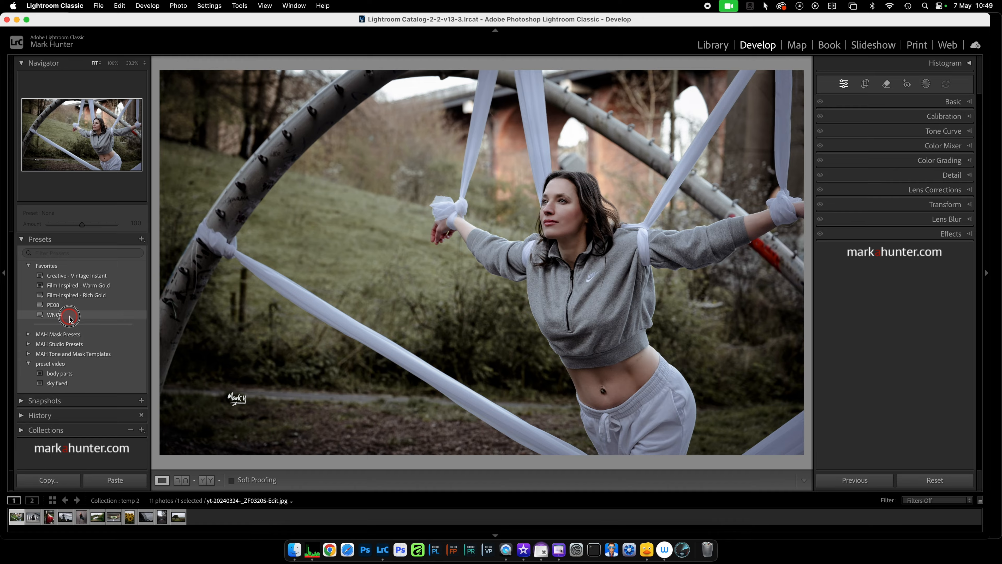
click(69, 318)
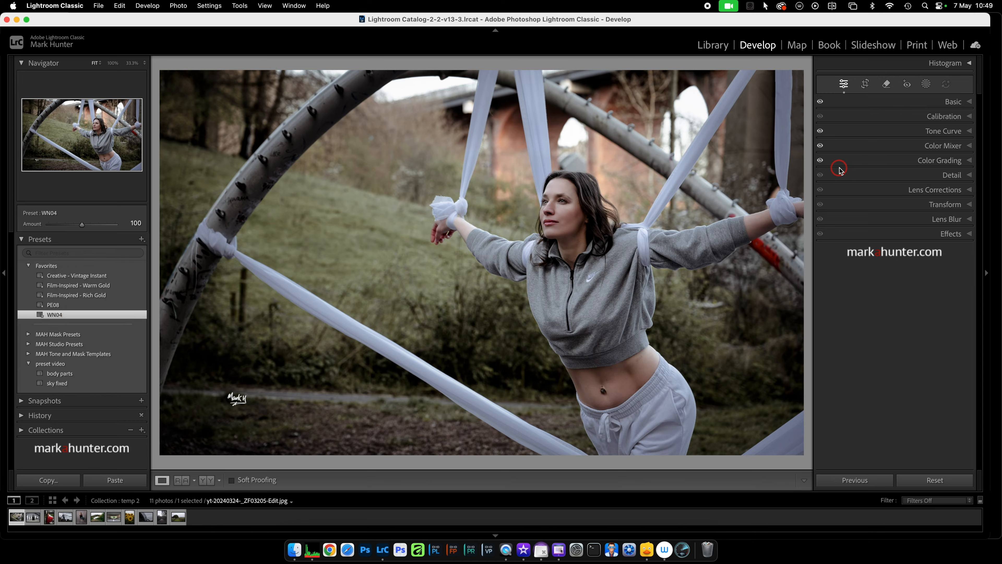
click(972, 101)
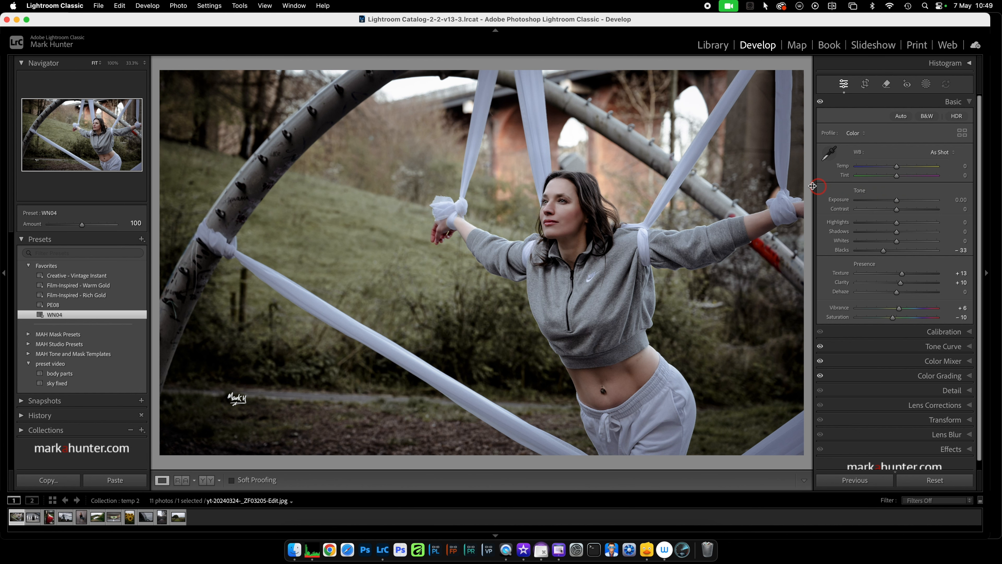
Open the group photo of Darth Vader and the stormtroopers in Develop.
key(g)
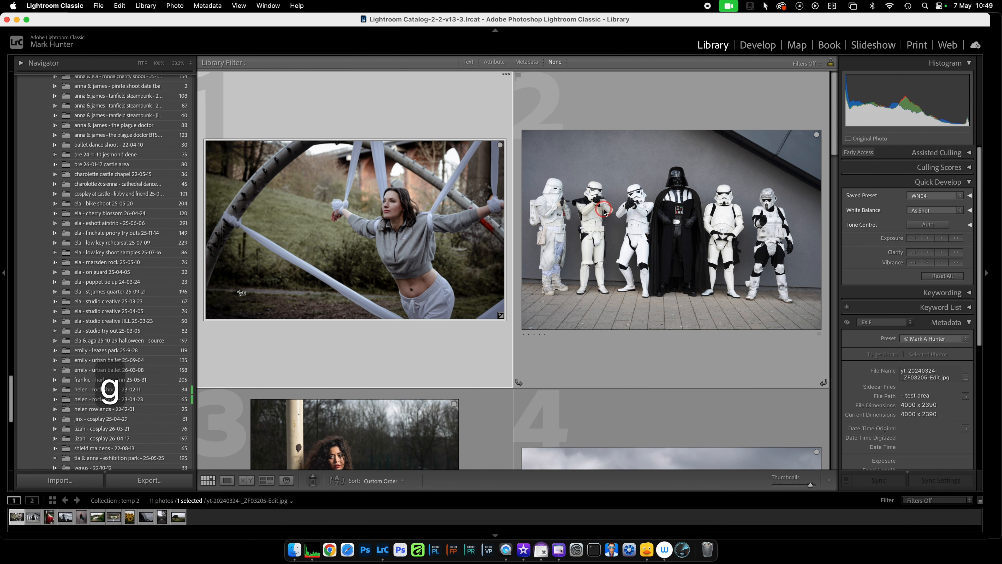
click(683, 222)
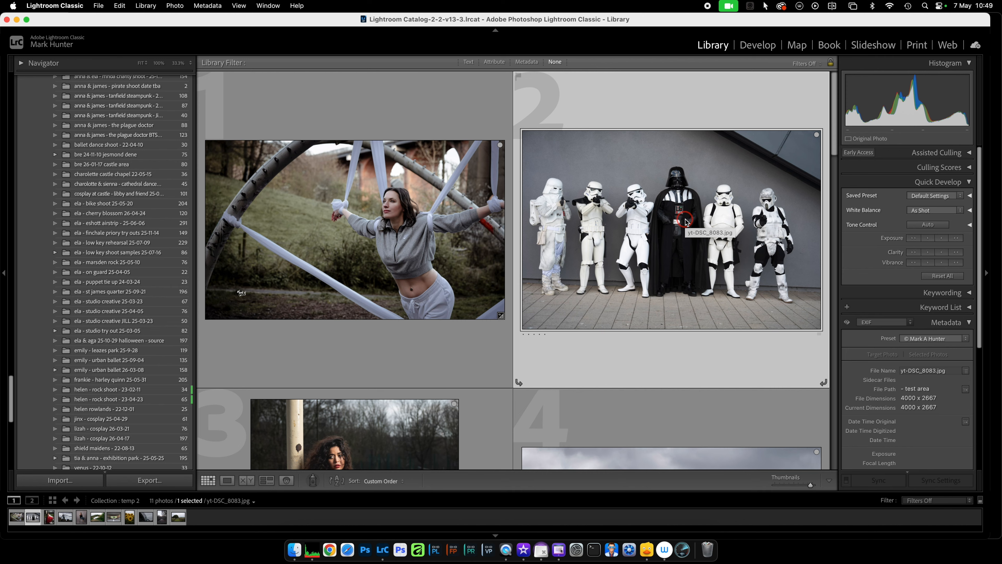
key(d)
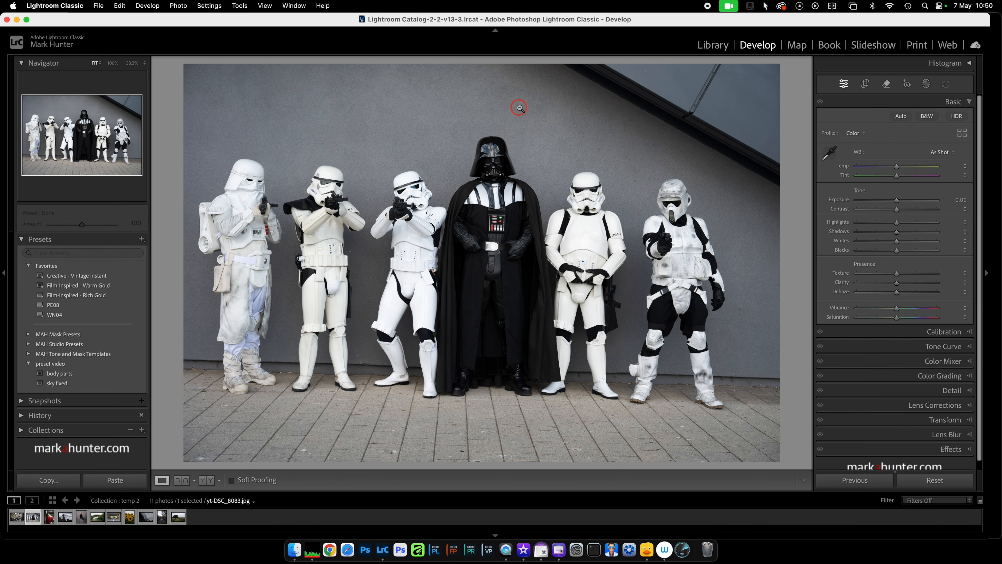
Add a large radial gradient mask and centre it on Darth Vader so it spans the whole group.
click(927, 85)
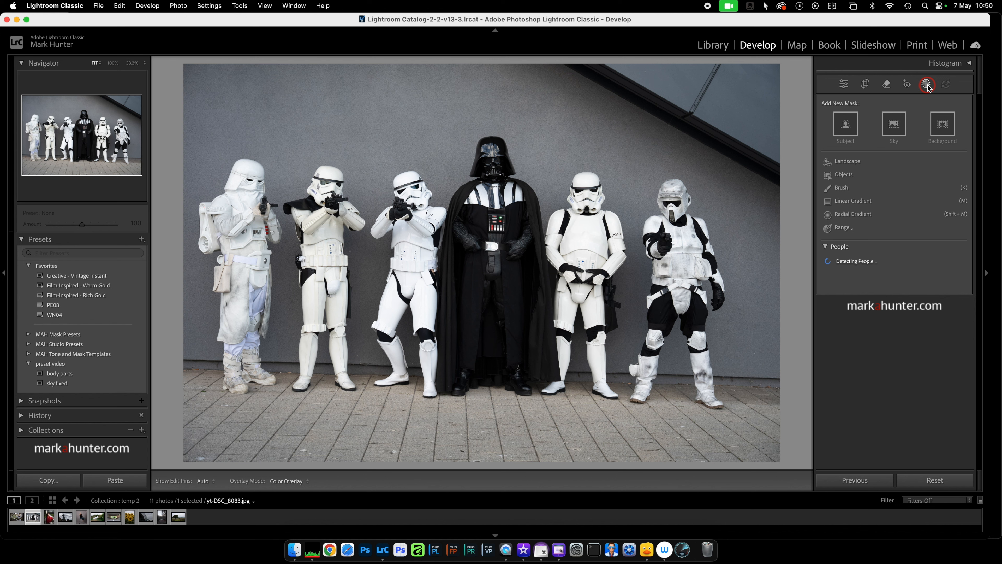
click(851, 216)
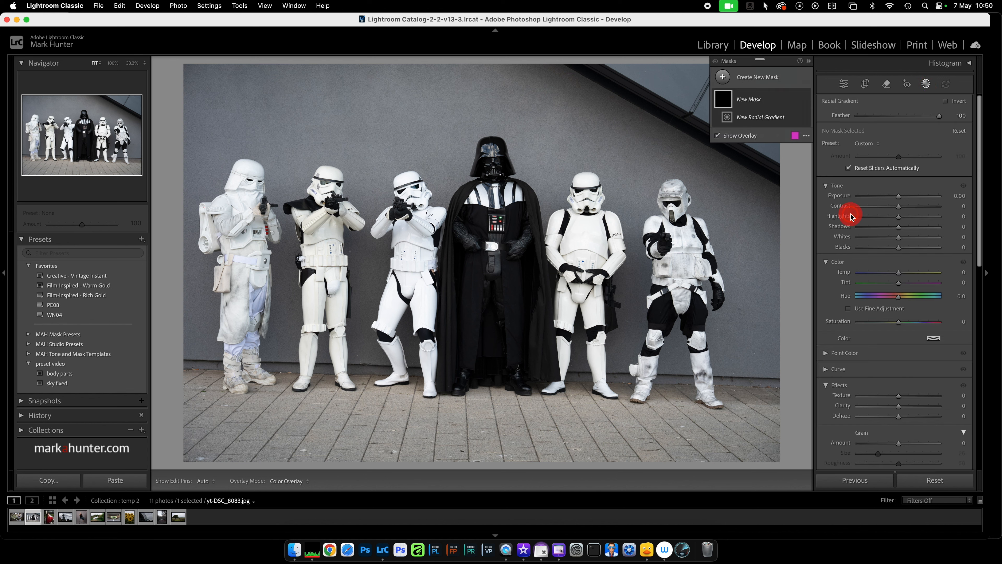
drag(264, 157, 699, 370)
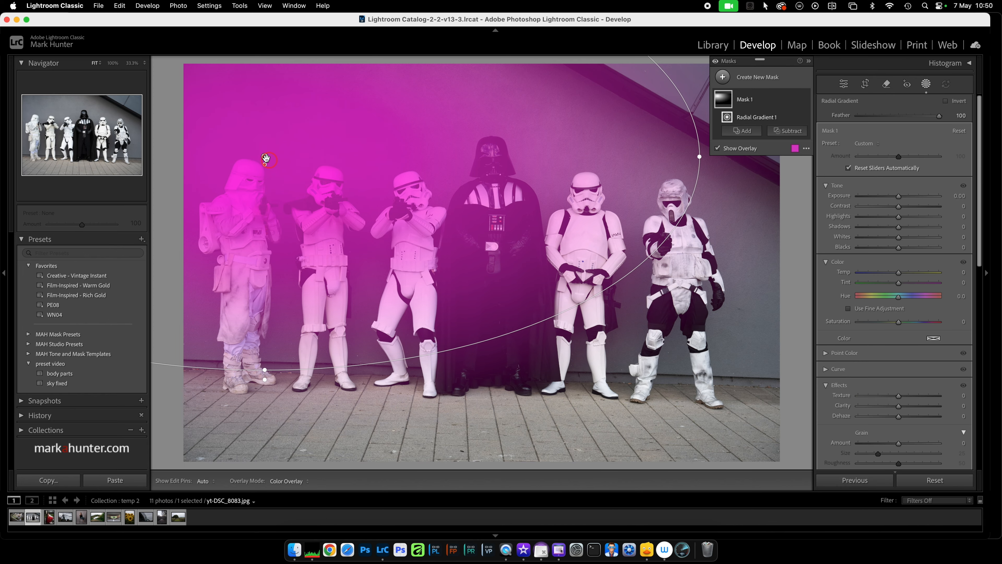
drag(265, 157, 486, 268)
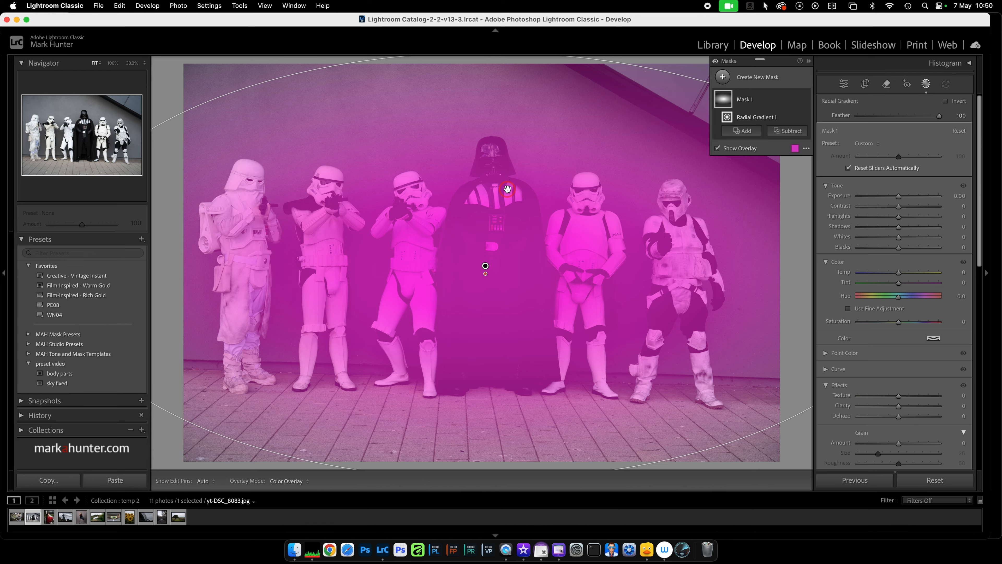
Subtract the subject from Mask 1 and raise the mask's Exposure to about 1.33.
click(788, 133)
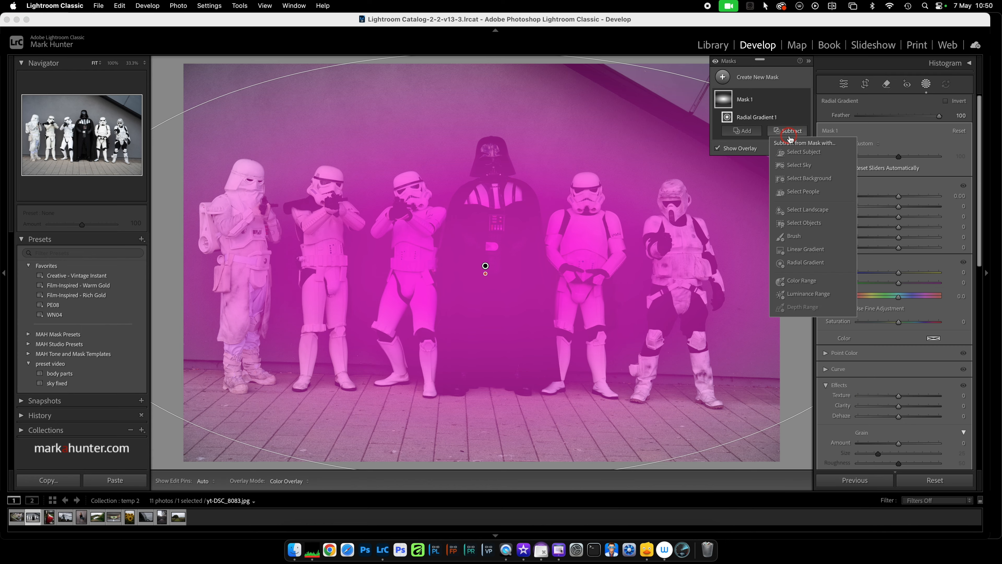
click(800, 153)
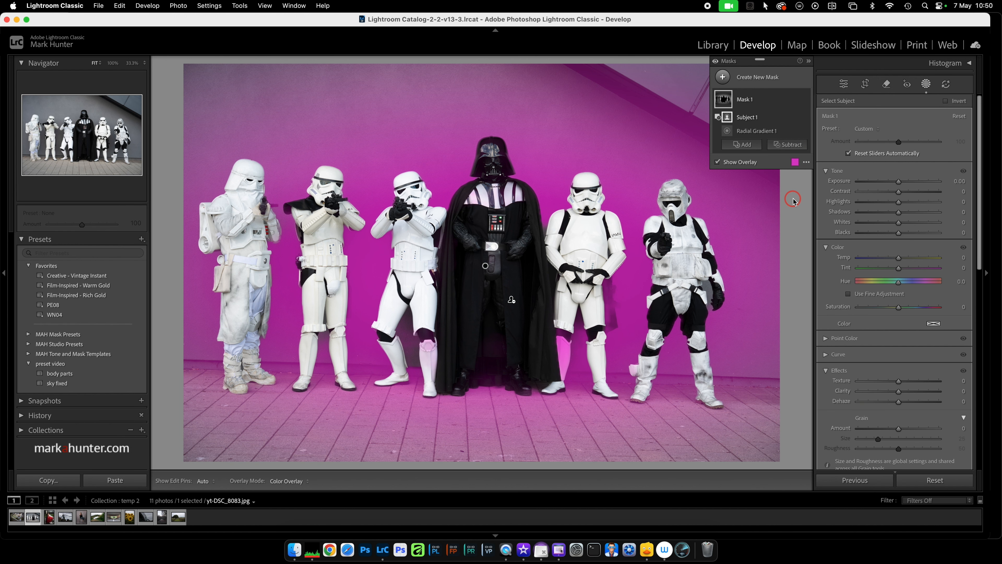
drag(900, 182, 912, 181)
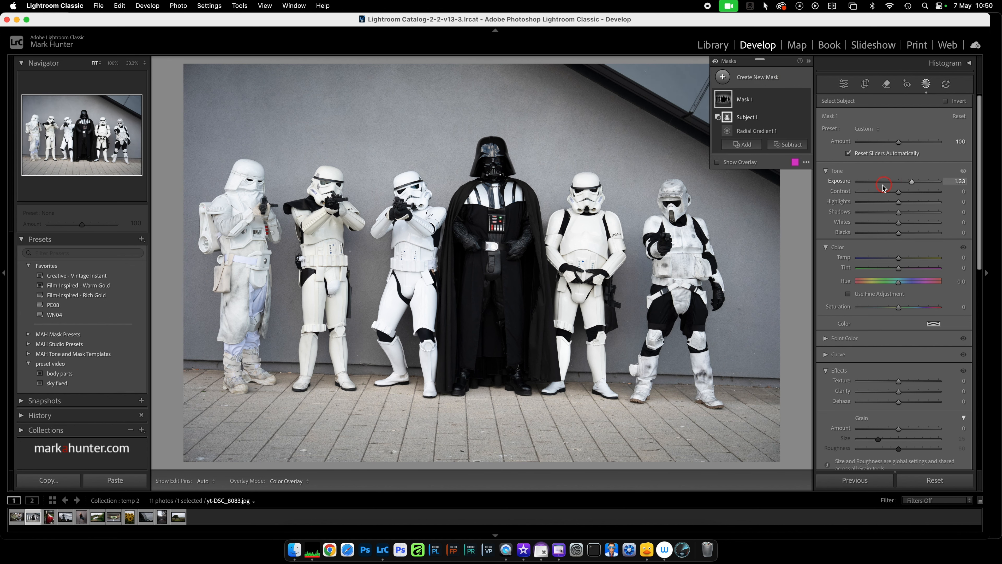
Shrink Mask 1's radial gradient to a smaller ellipse and move it up to Darth Vader's chest.
key(super+minus)
key(super+minus)
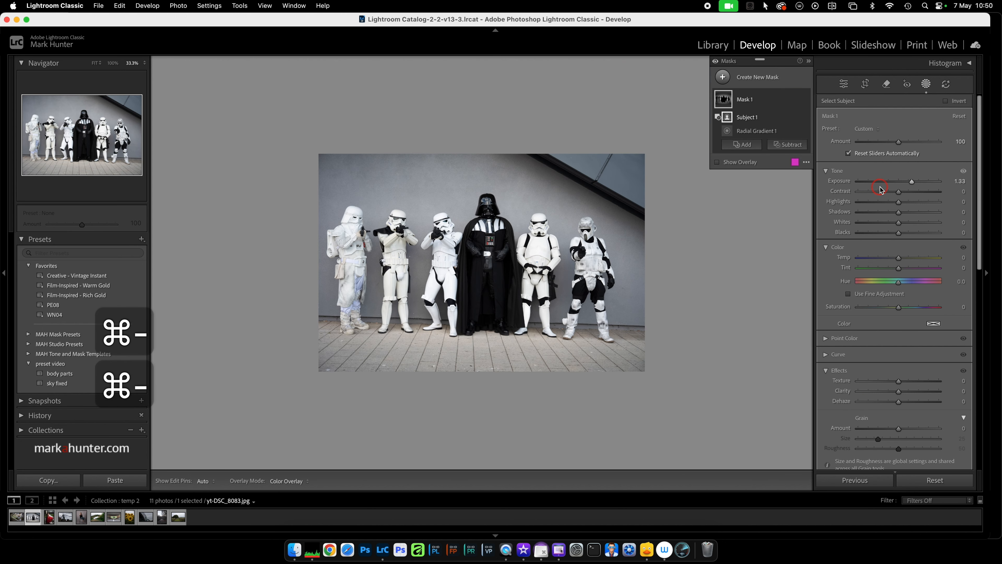
click(756, 131)
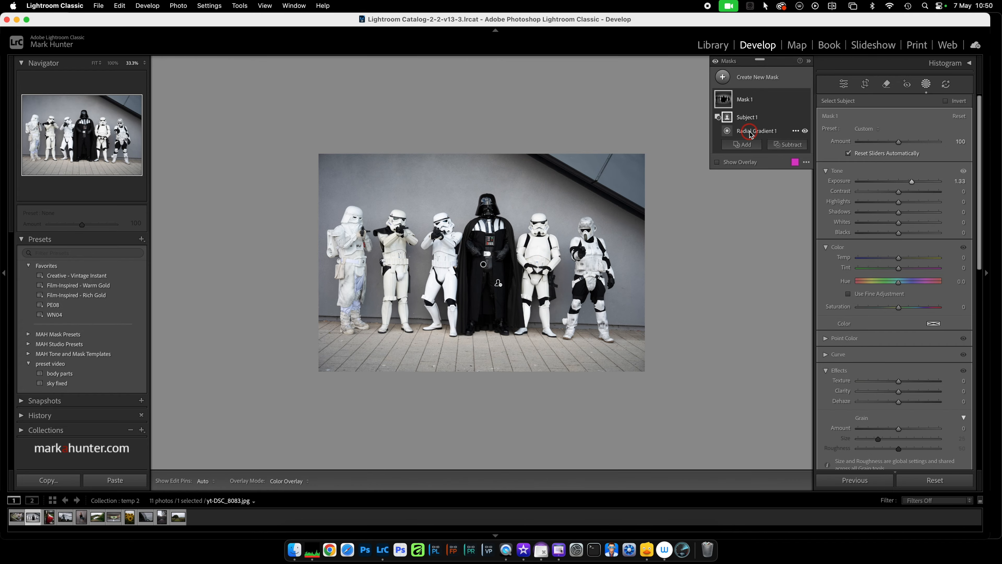
drag(722, 264, 661, 264)
drag(484, 147, 483, 170)
drag(660, 272, 576, 272)
drag(484, 170, 484, 197)
drag(486, 264, 486, 225)
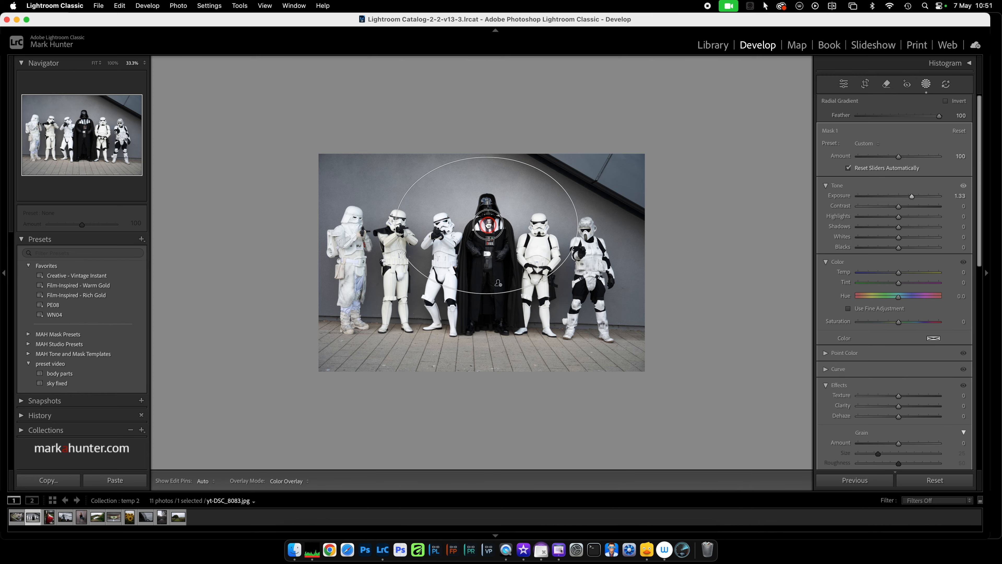
click(340, 392)
click(327, 447)
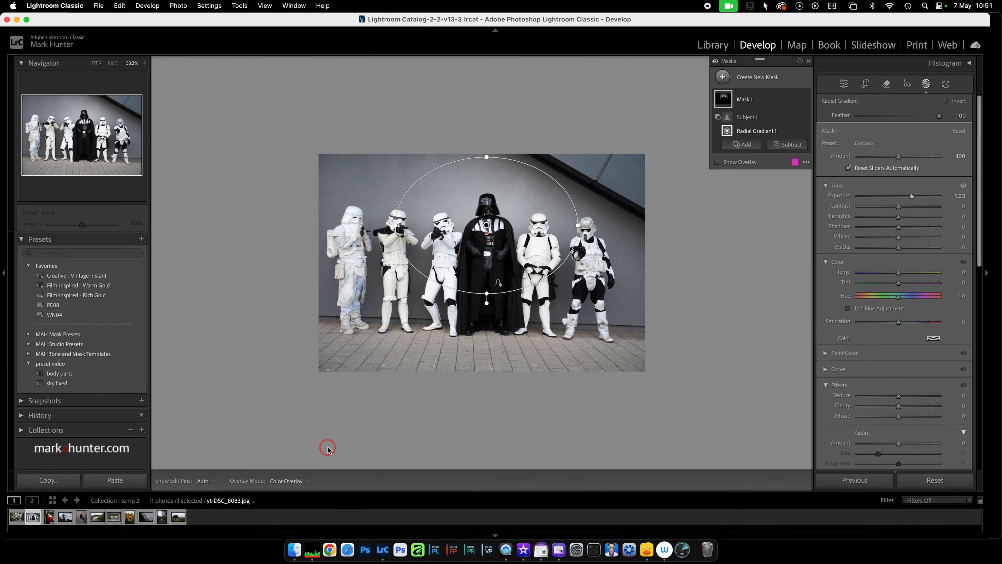
key(z)
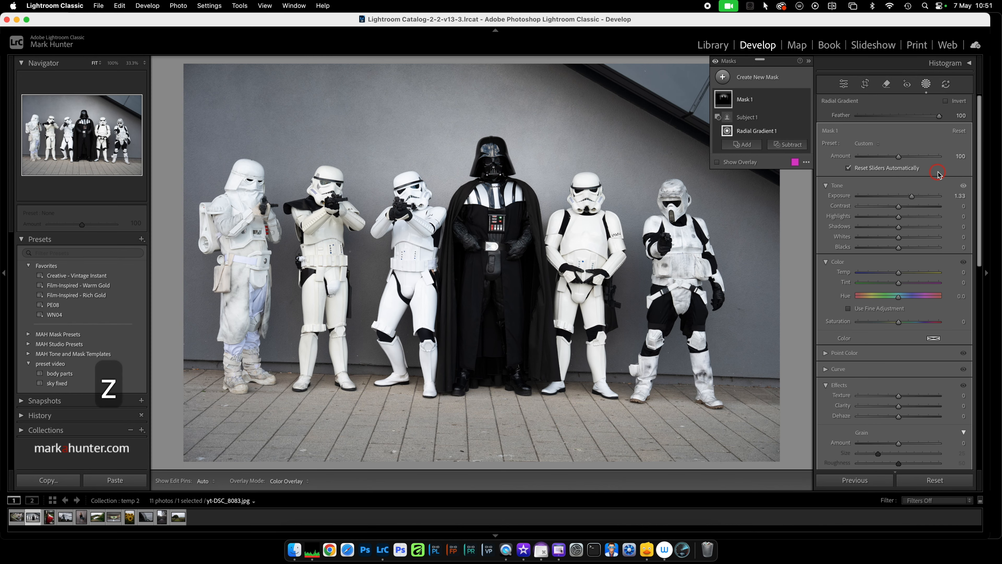
Raise Mask 1's Exposure to about 2.01 and nudge the radial gradient slightly upward.
click(913, 196)
mouse_move(913, 197)
mouse_down()
mouse_move(929, 193)
mouse_move(919, 195)
mouse_up()
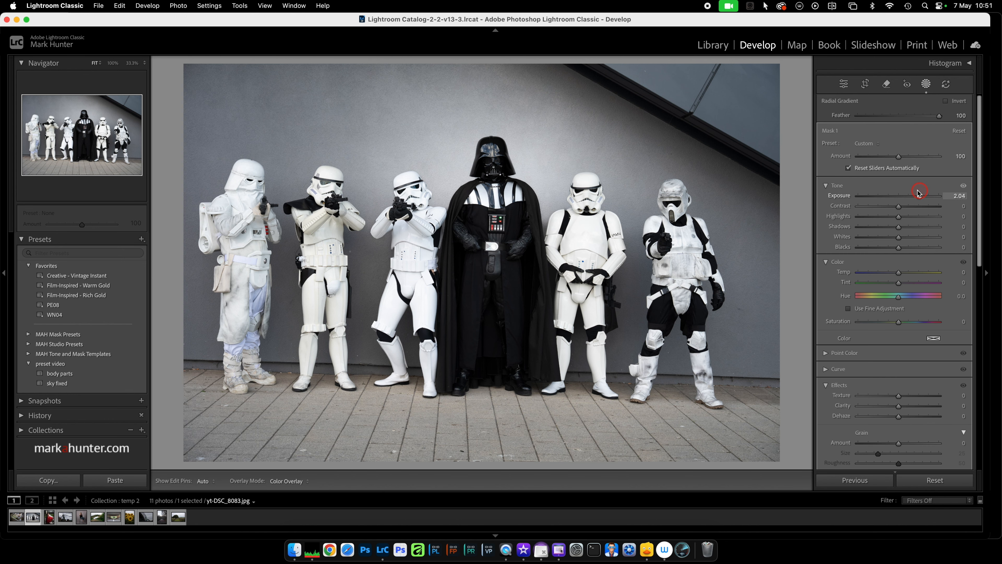
mouse_move(491, 194)
mouse_down()
mouse_move(335, 195)
mouse_move(268, 271)
mouse_move(276, 245)
mouse_move(354, 168)
mouse_move(591, 157)
mouse_move(682, 212)
mouse_move(694, 262)
mouse_move(680, 168)
mouse_move(454, 139)
mouse_move(319, 224)
mouse_move(537, 385)
mouse_move(510, 215)
mouse_move(492, 191)
mouse_up()
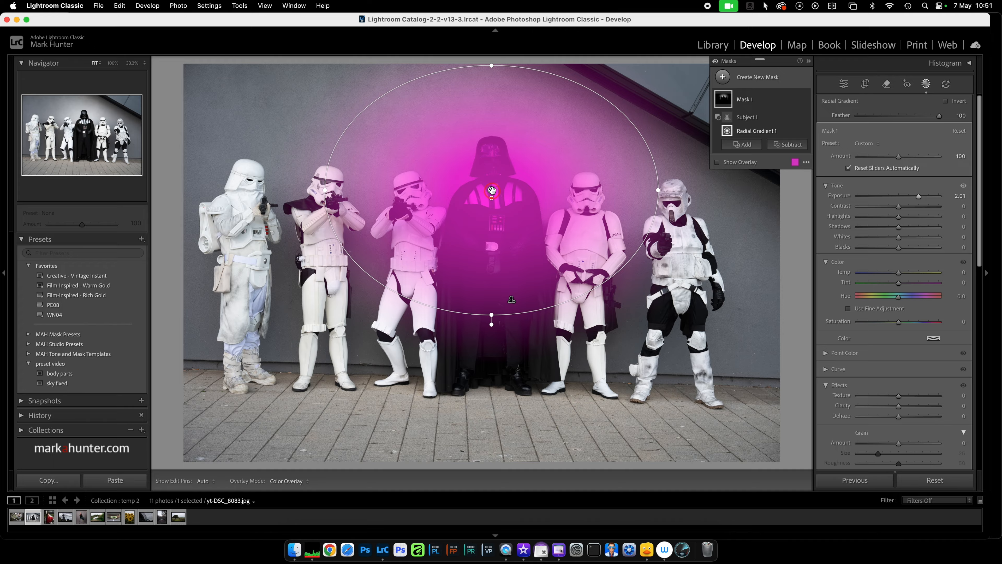
Reset Mask 1's Exposure to 0 and close masking.
double_click(844, 197)
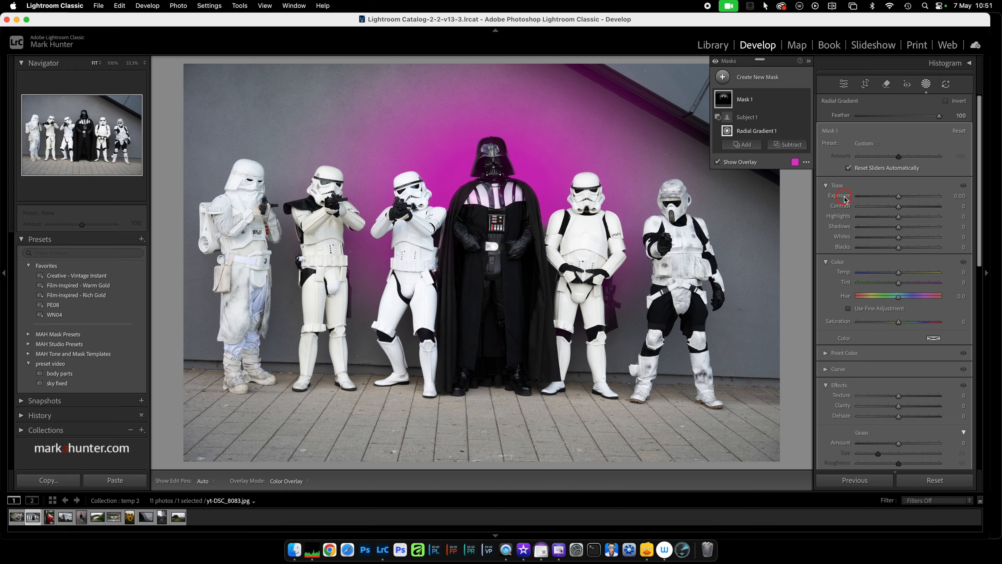
click(926, 84)
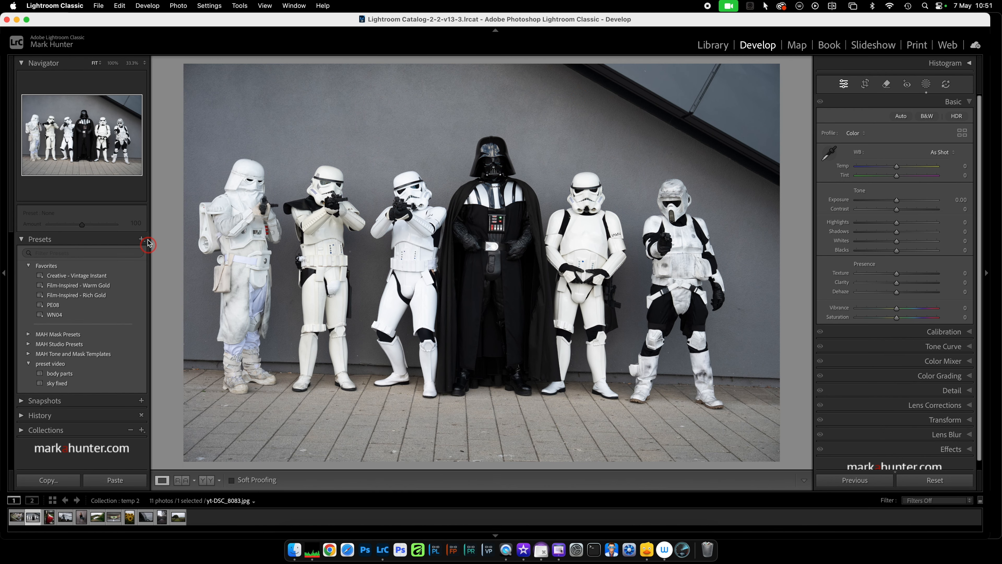
Create a preset named back light in the preset video group that includes only Masking with Mask 1.
click(142, 239)
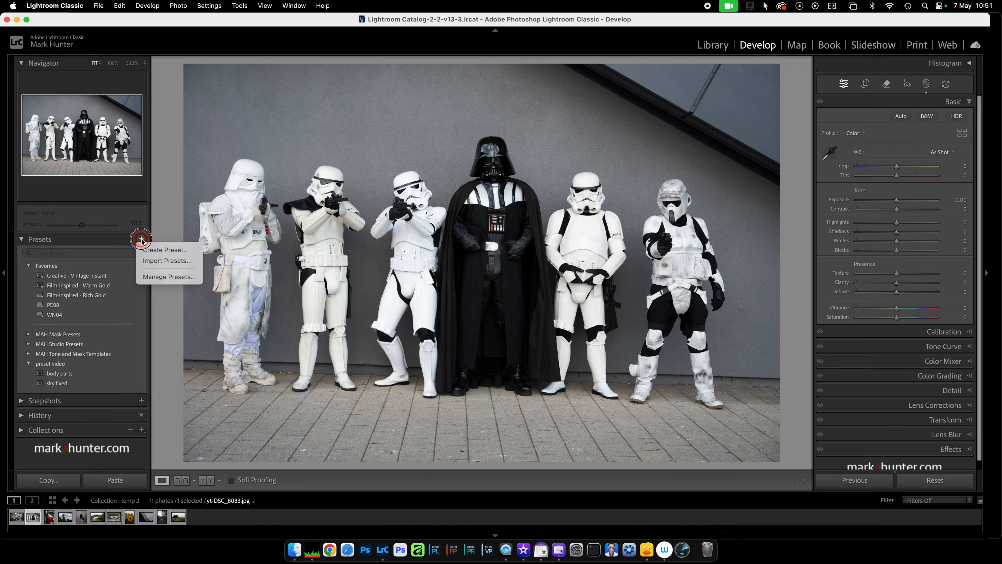
click(154, 248)
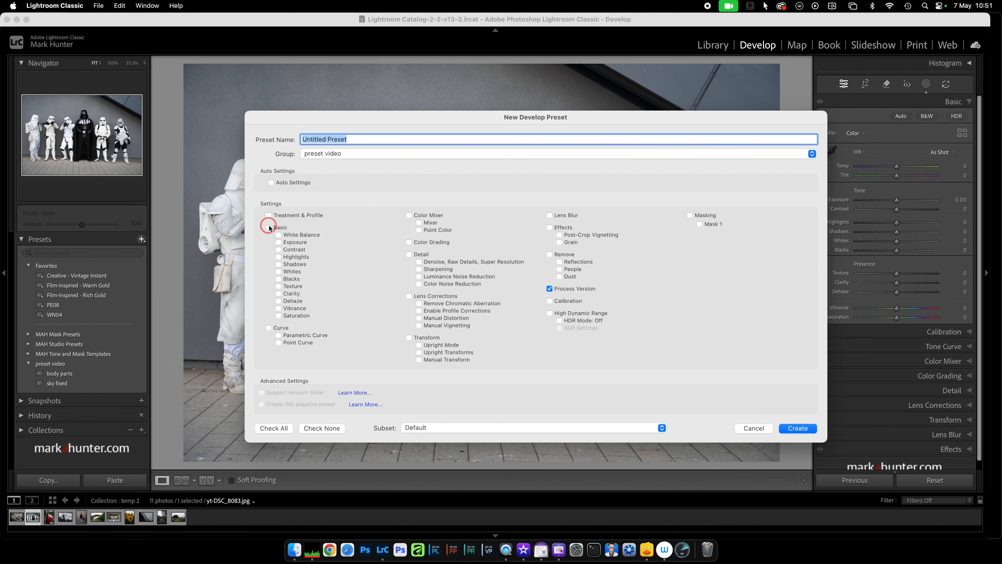
text(back light)
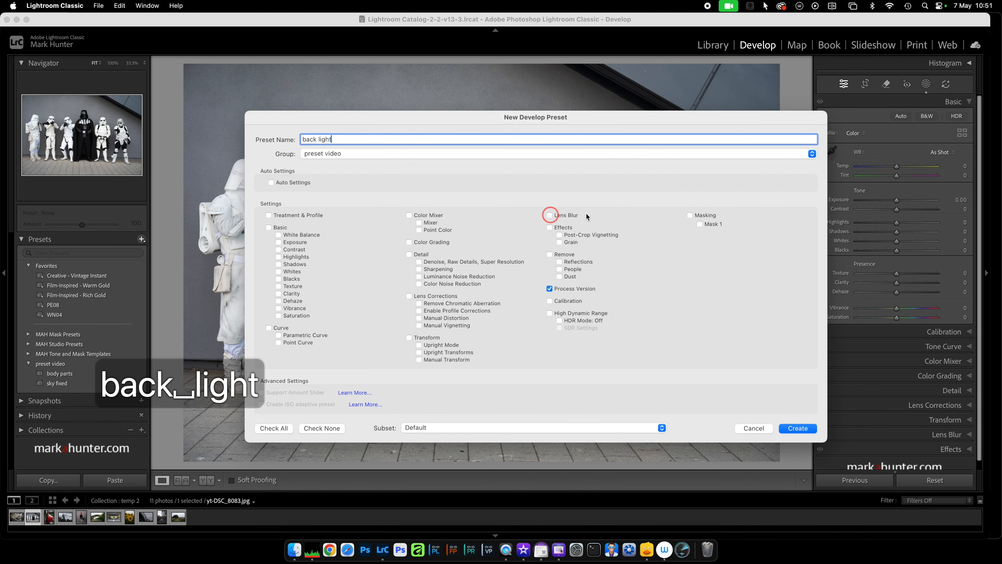
click(690, 215)
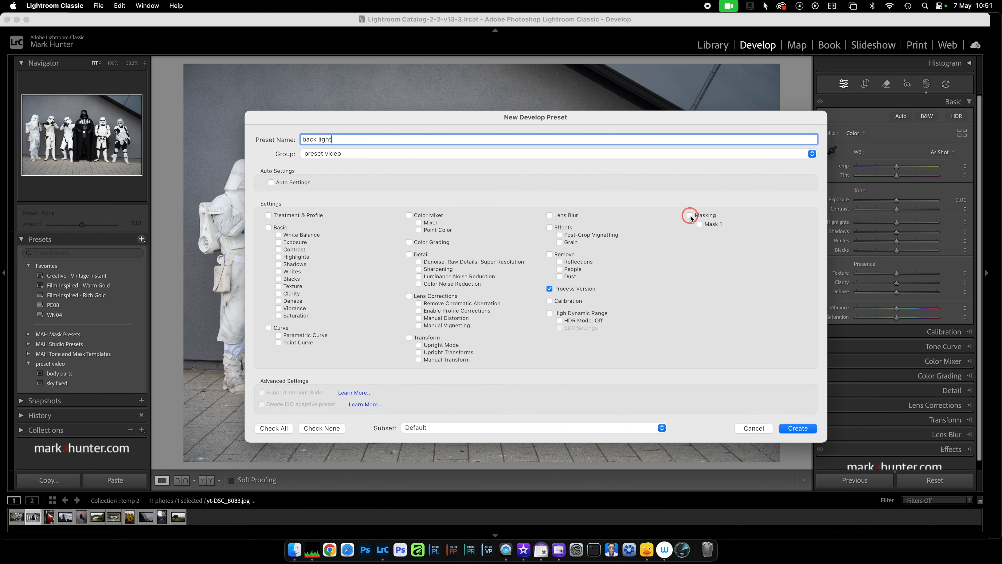
click(797, 428)
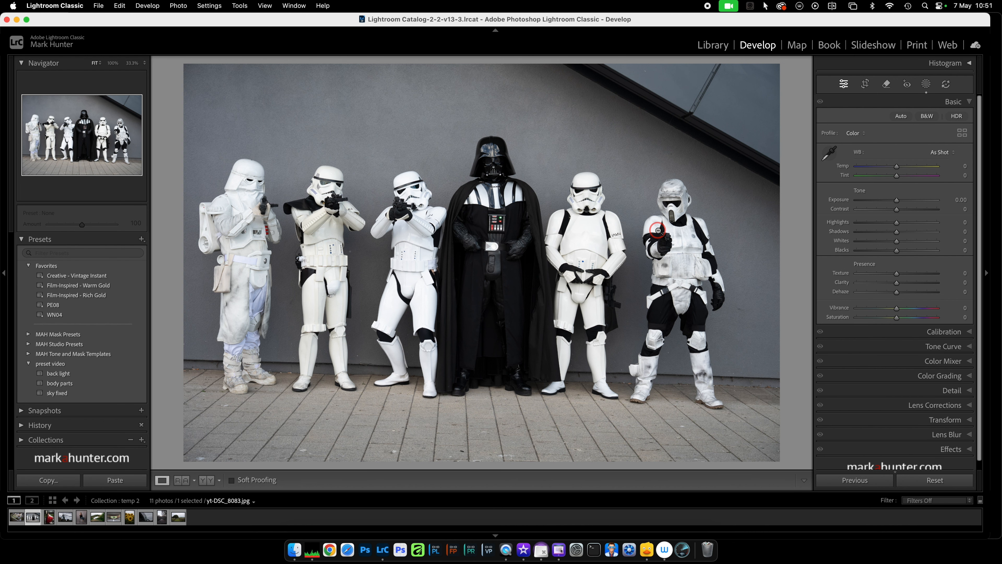
Open the studio portrait of the woman on a stool for developing and apply the back light preset.
key(g)
scroll(395, 218, down, 10)
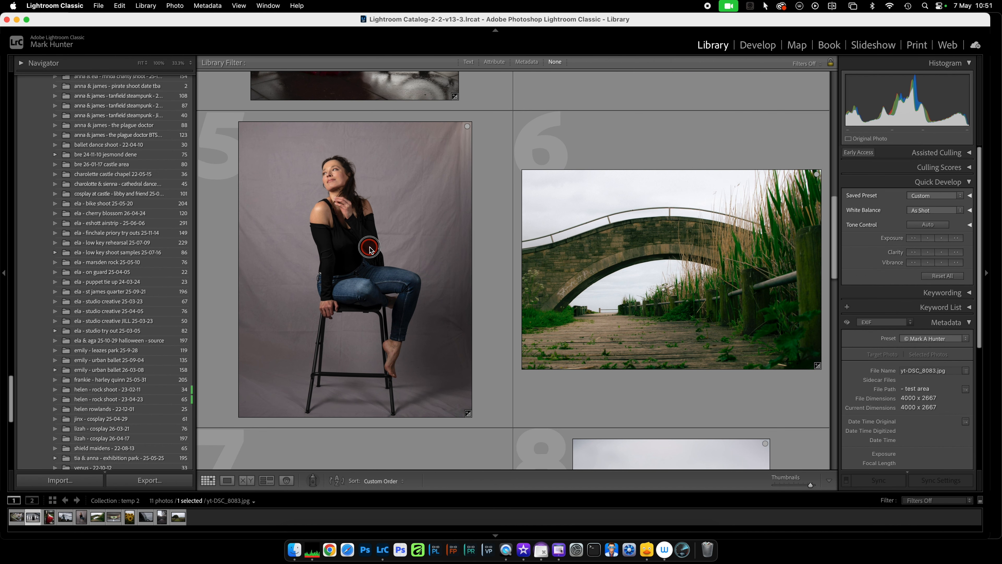
click(370, 249)
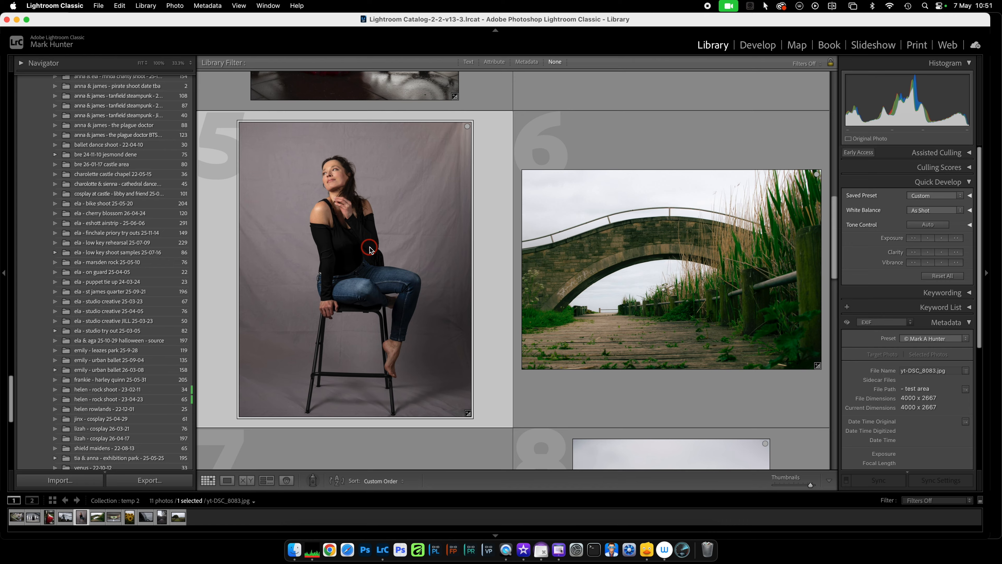
key(d)
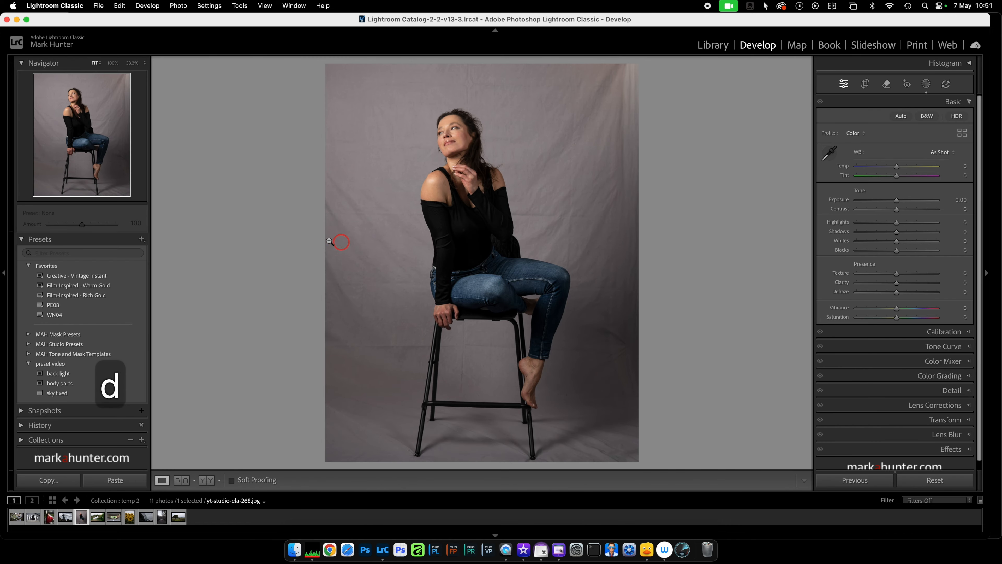
click(65, 373)
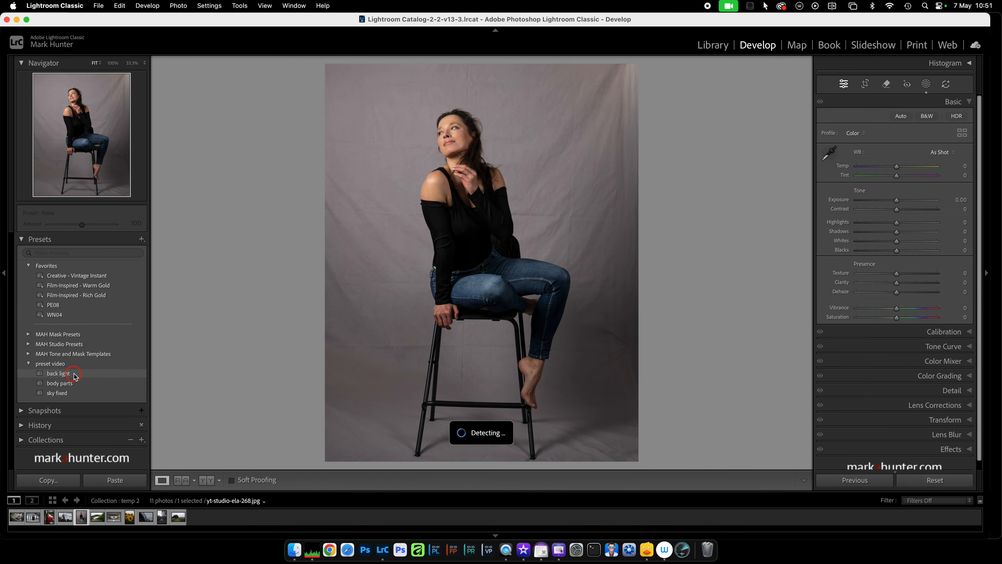
Select the newly added Mask 1 at the head of the mask list and raise its Exposure to about 2.23.
click(927, 84)
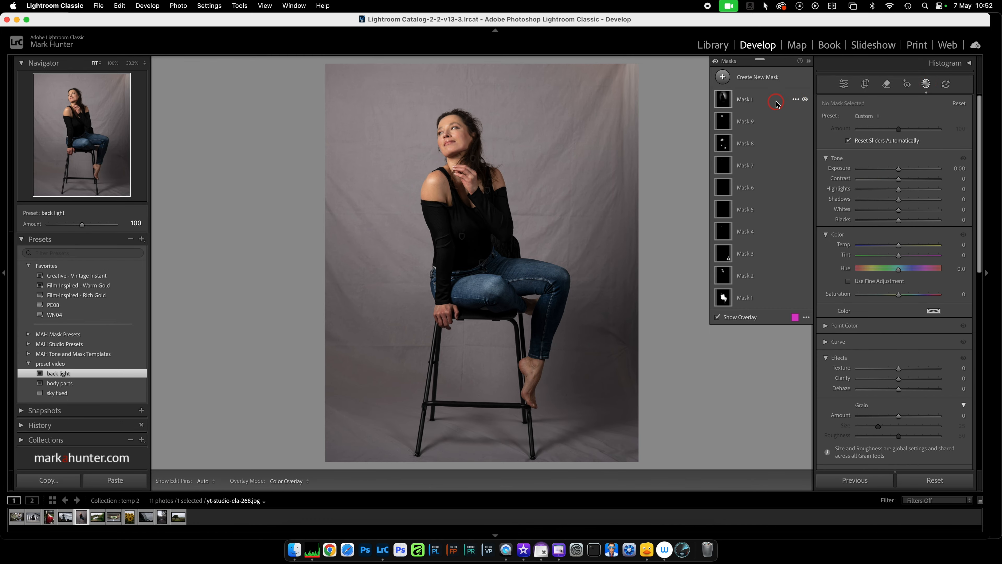
click(766, 99)
drag(892, 173, 922, 169)
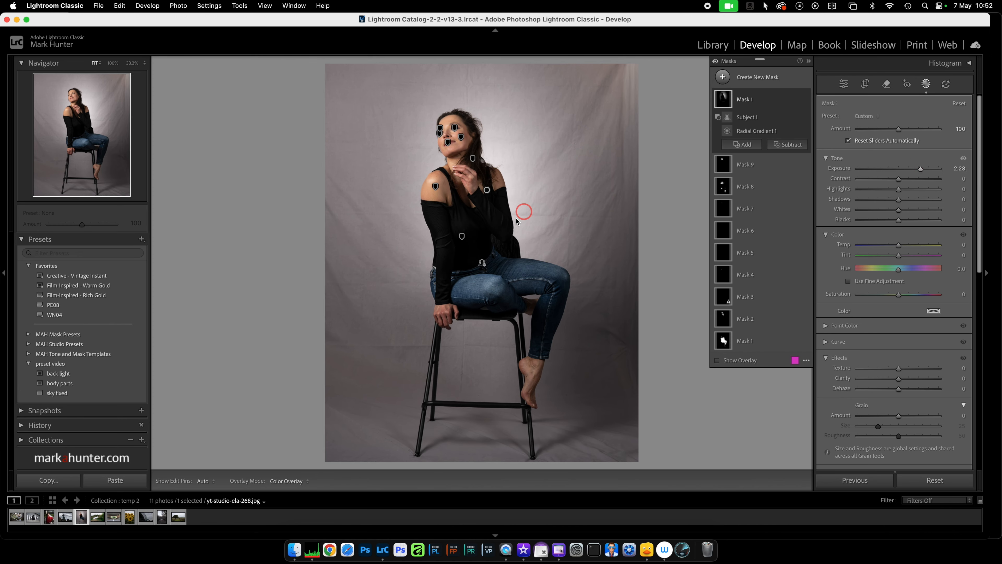
Centre Mask 1's radial gradient behind the woman's upper body, widen it slightly, and close masking.
click(486, 191)
drag(486, 190, 464, 194)
drag(555, 194, 576, 194)
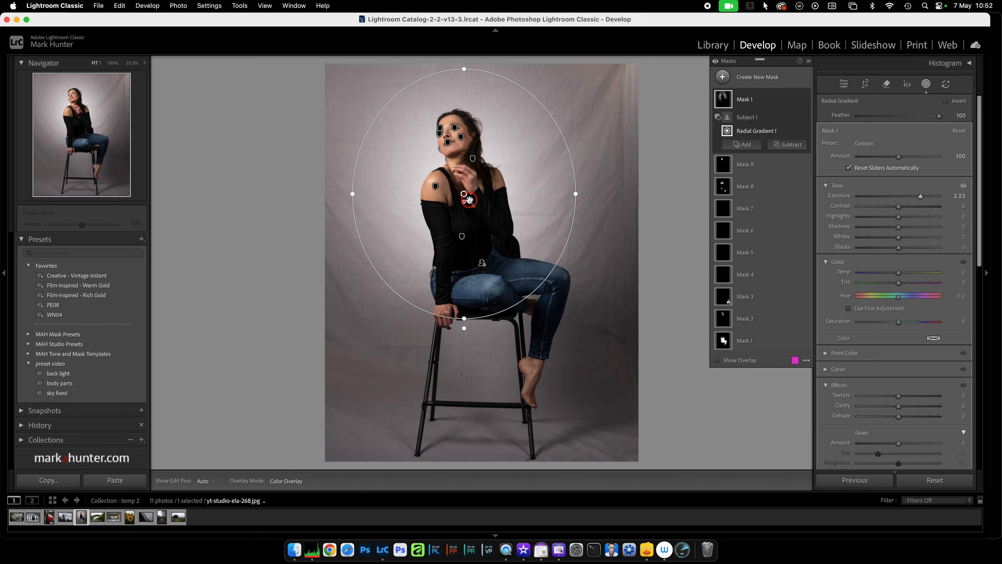
drag(464, 194, 458, 189)
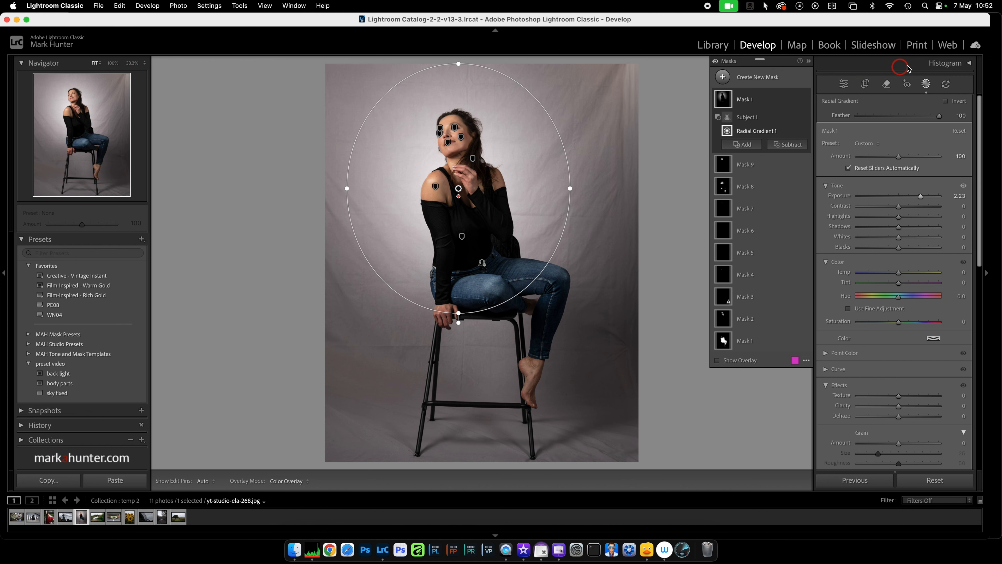
click(926, 85)
Open the underpass photo with the walking couple for developing and apply the Creative - Vintage Instant preset.
key(g)
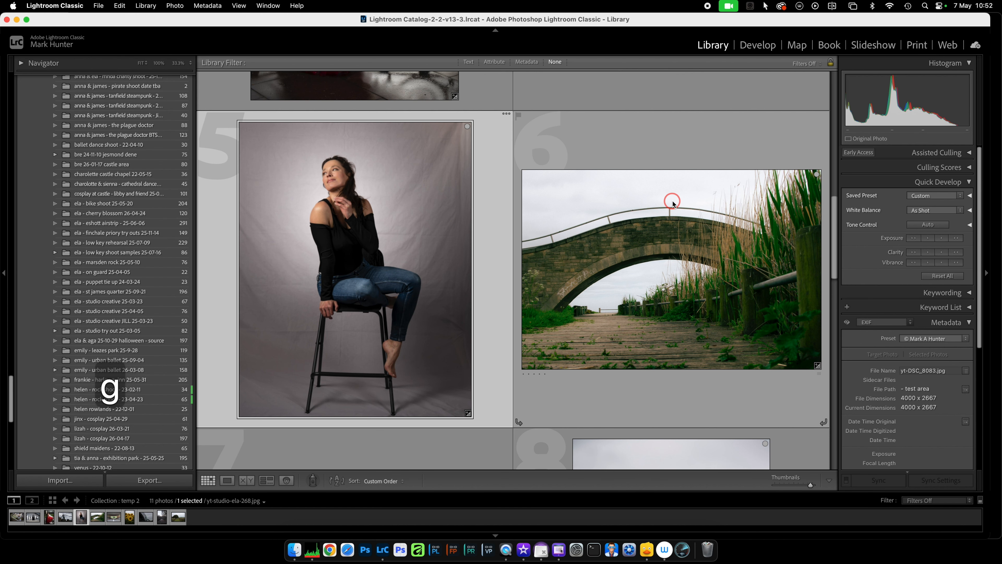
scroll(673, 202, down, 8)
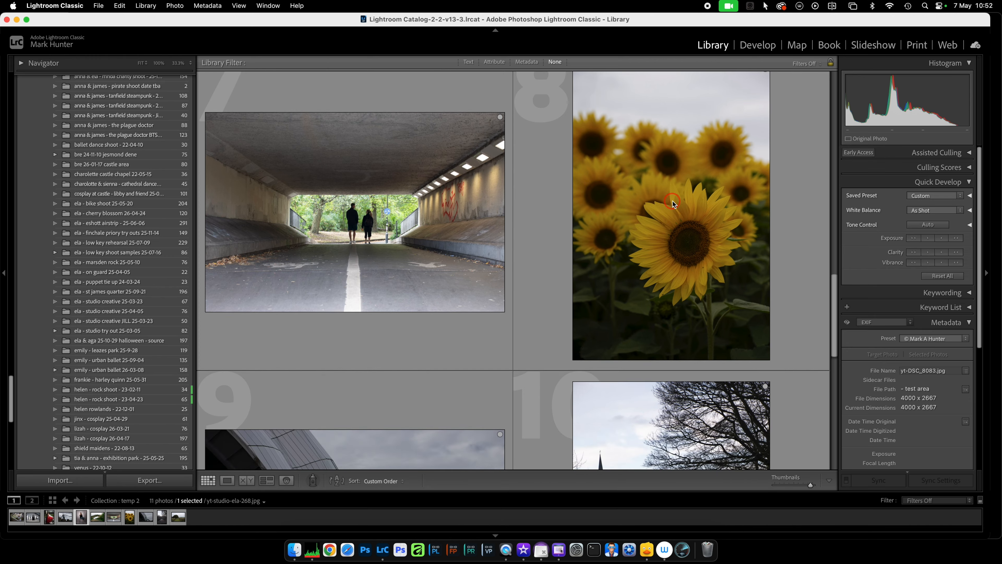
click(362, 219)
key(d)
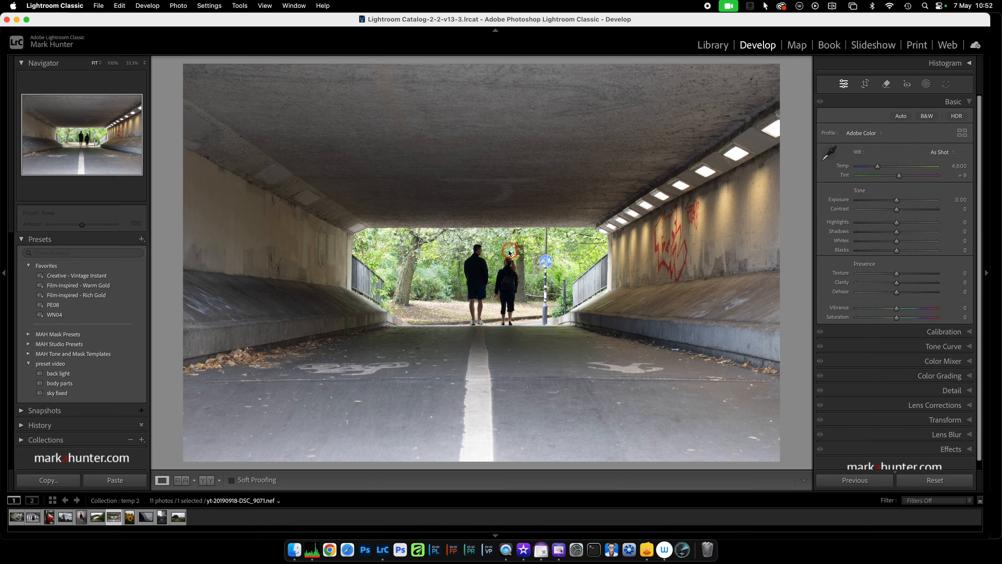
click(90, 277)
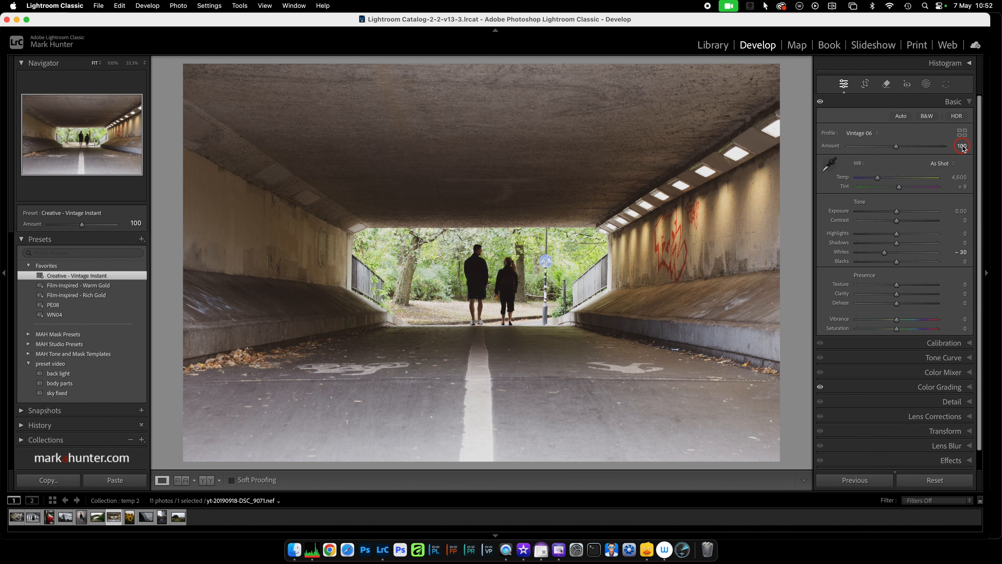
Change the underpass photo's profile to Modern 06 and close the profile browser.
click(962, 134)
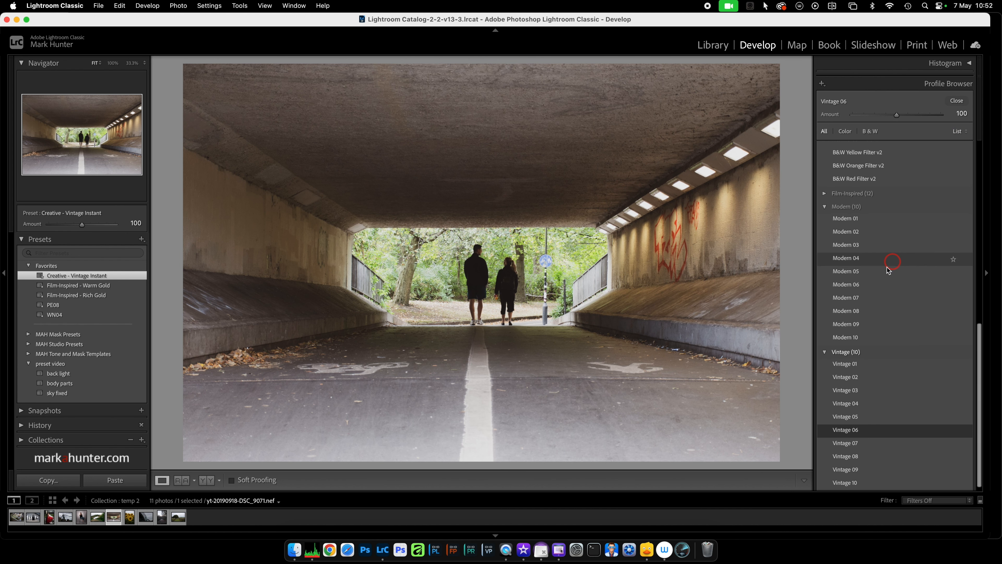
click(864, 289)
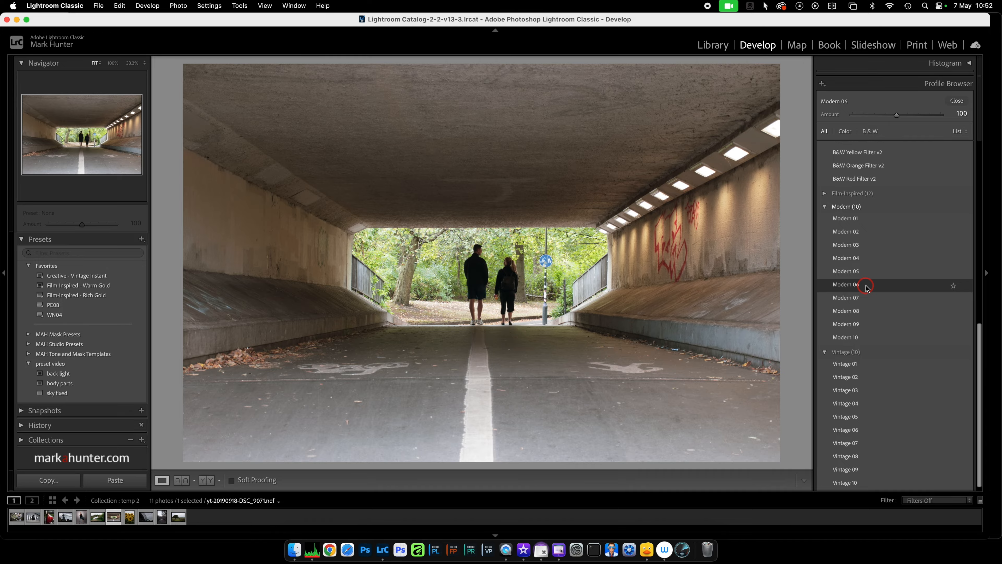
click(960, 101)
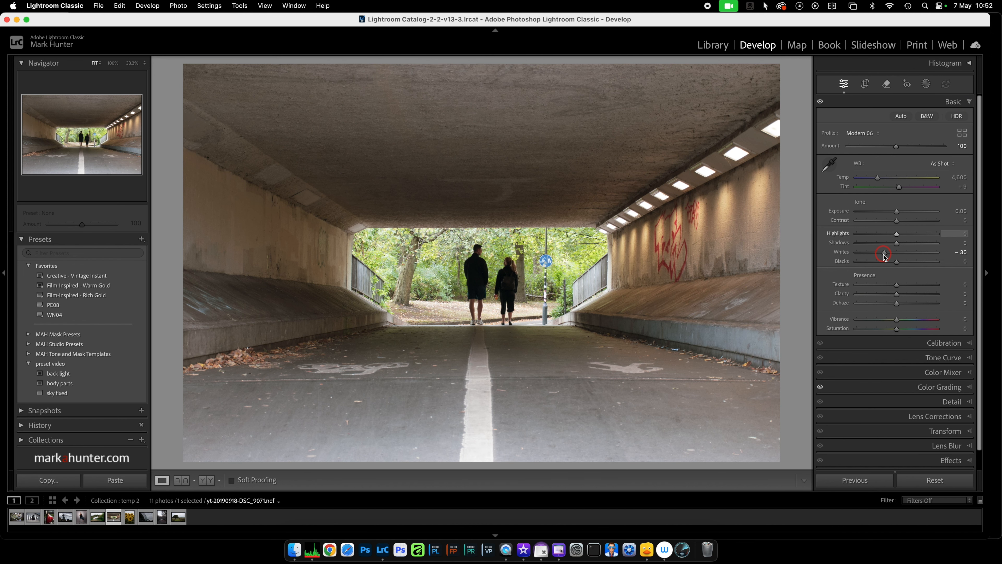
Add a background mask to the underpass photo and lower its Exposure to darken the tunnel.
click(926, 84)
click(945, 129)
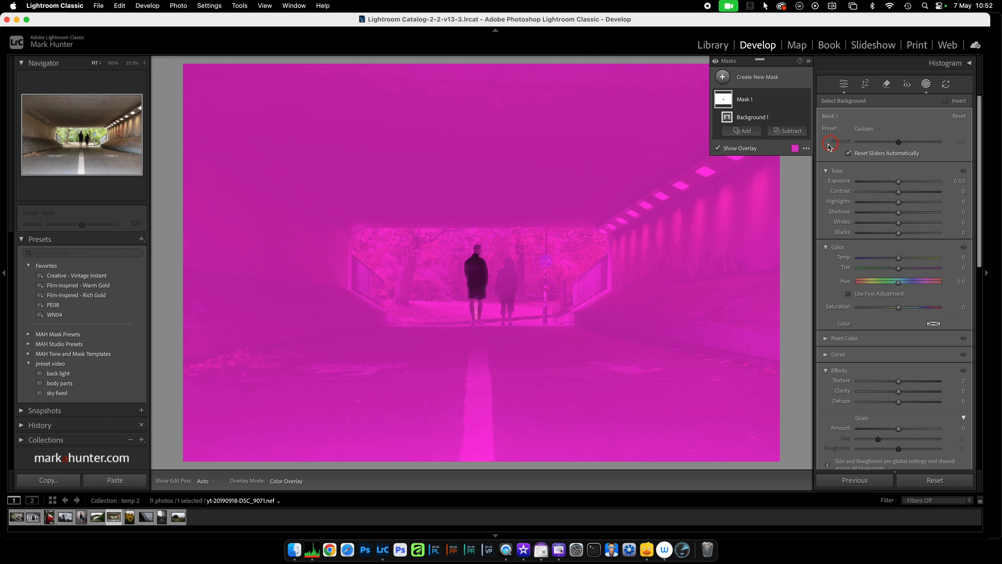
click(894, 182)
drag(902, 181, 891, 181)
Add a subject mask for the walking couple, raise its Exposure slightly, and close masking.
click(791, 95)
click(726, 79)
click(773, 97)
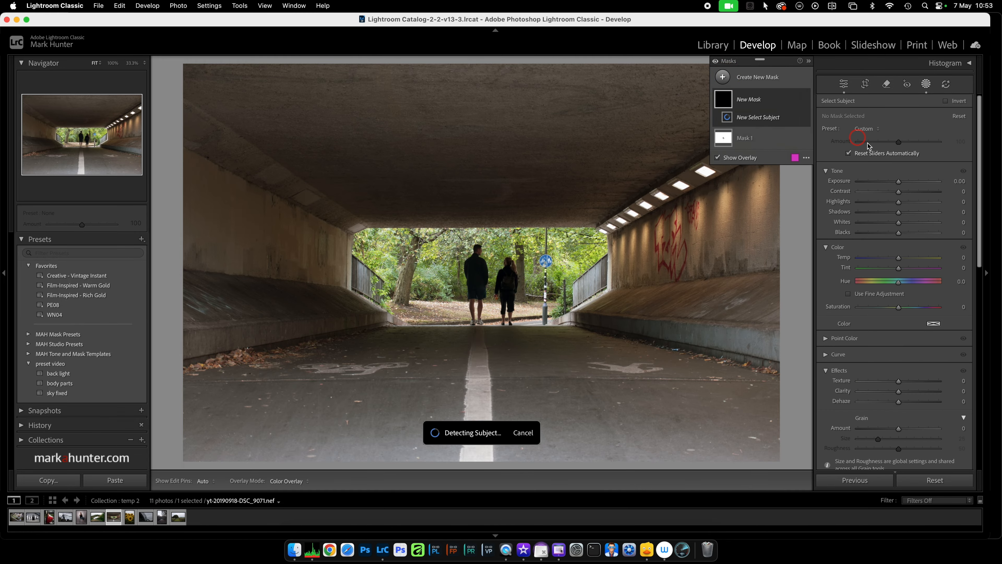
click(899, 182)
drag(899, 181, 905, 182)
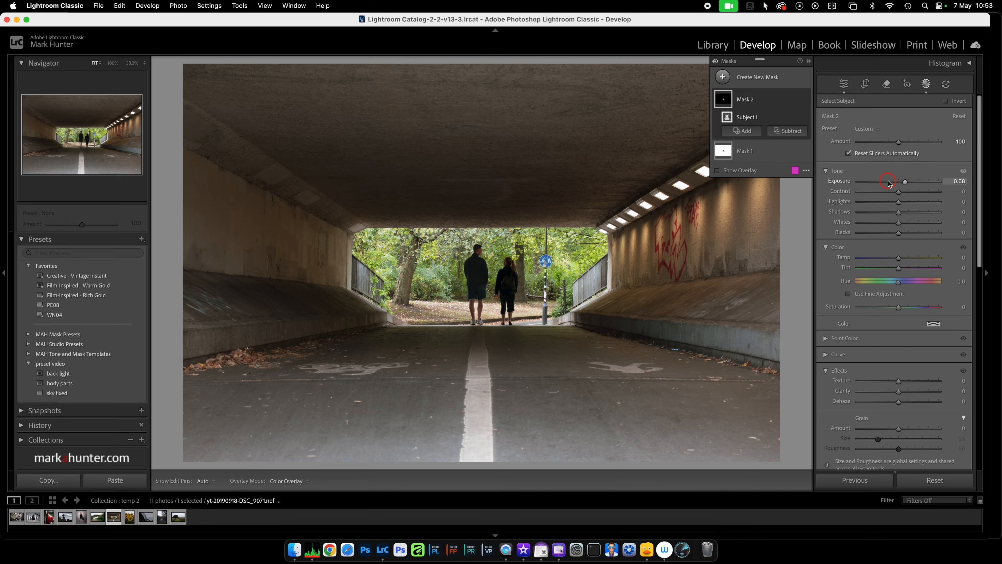
drag(905, 182, 902, 182)
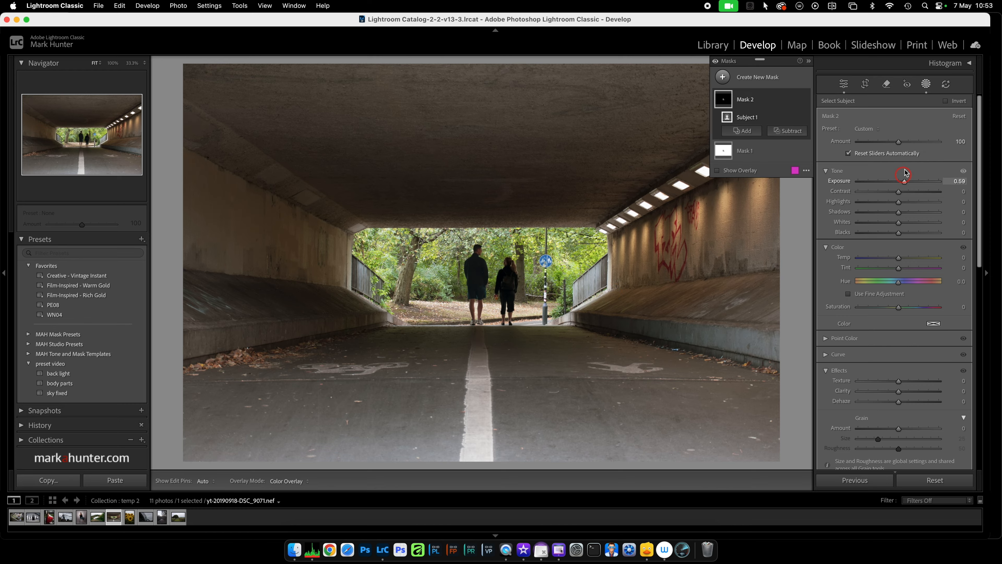
click(926, 84)
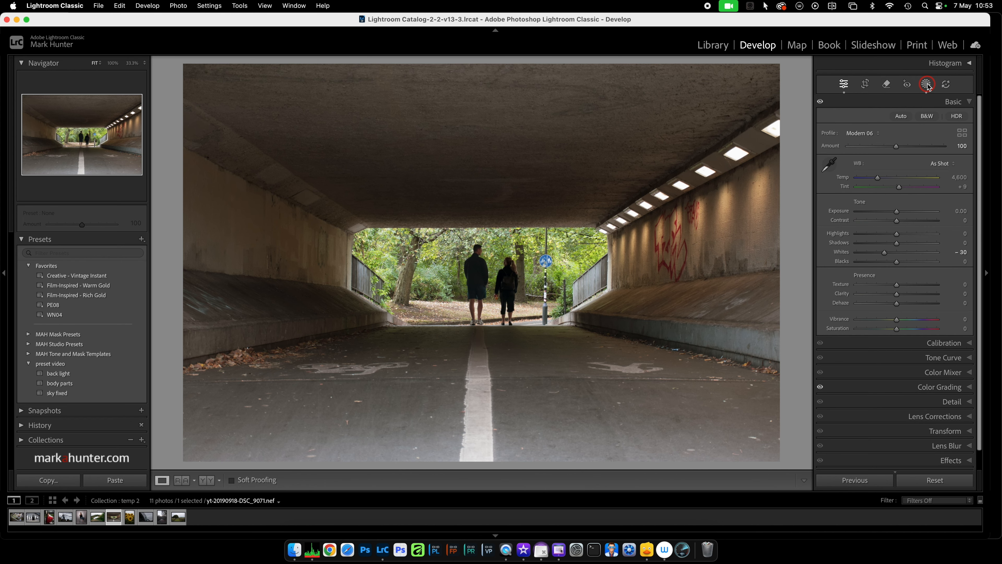
click(141, 239)
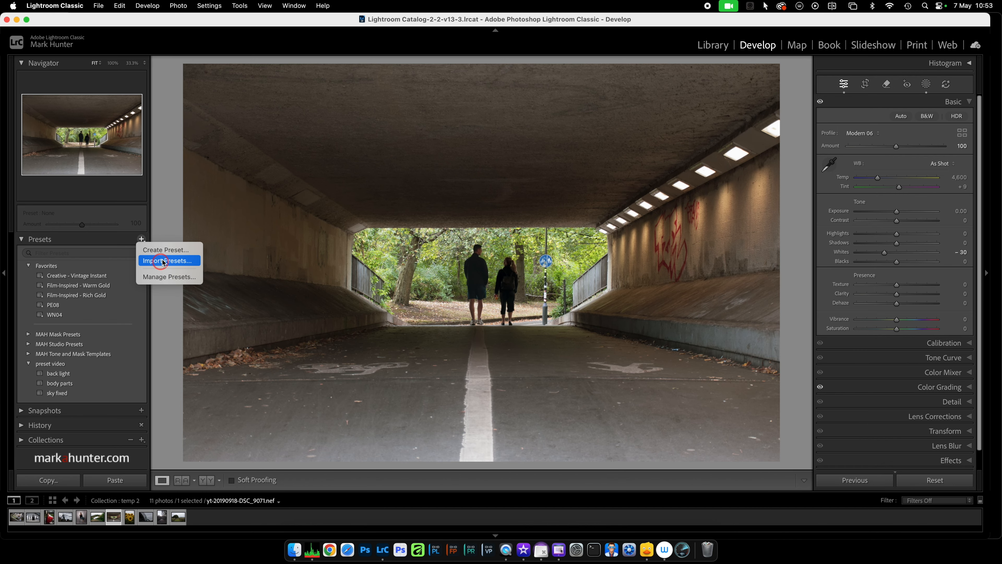
click(161, 250)
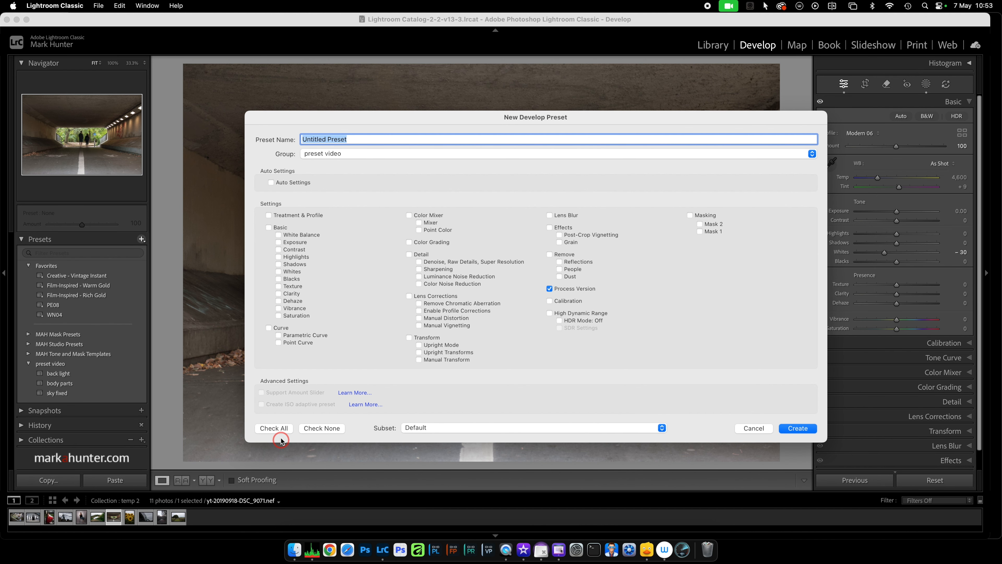
click(274, 428)
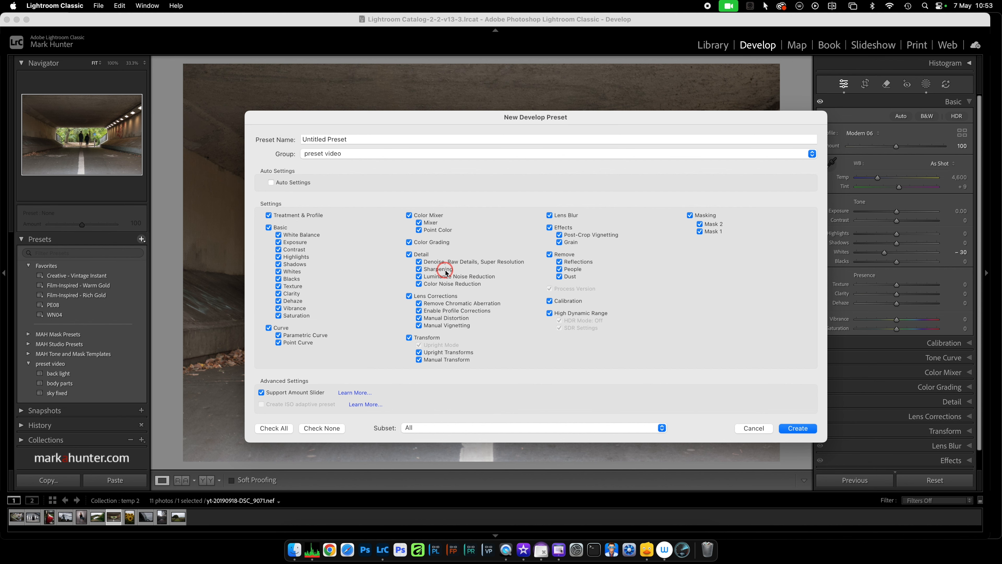
click(759, 431)
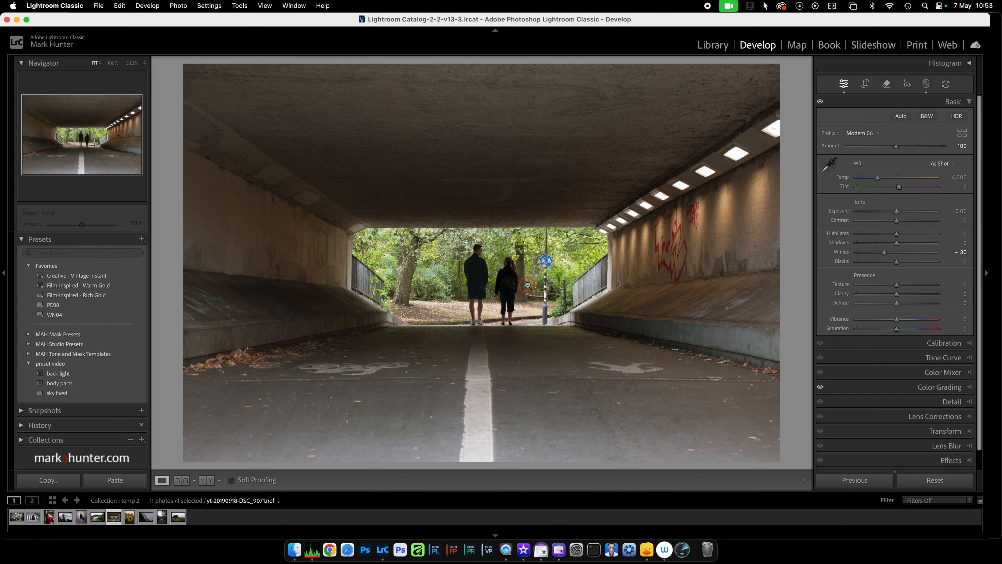
Create a preset named bg fg seperation in the preset video group that includes Masking with Mask 1 and Mask 2.
click(142, 240)
click(155, 251)
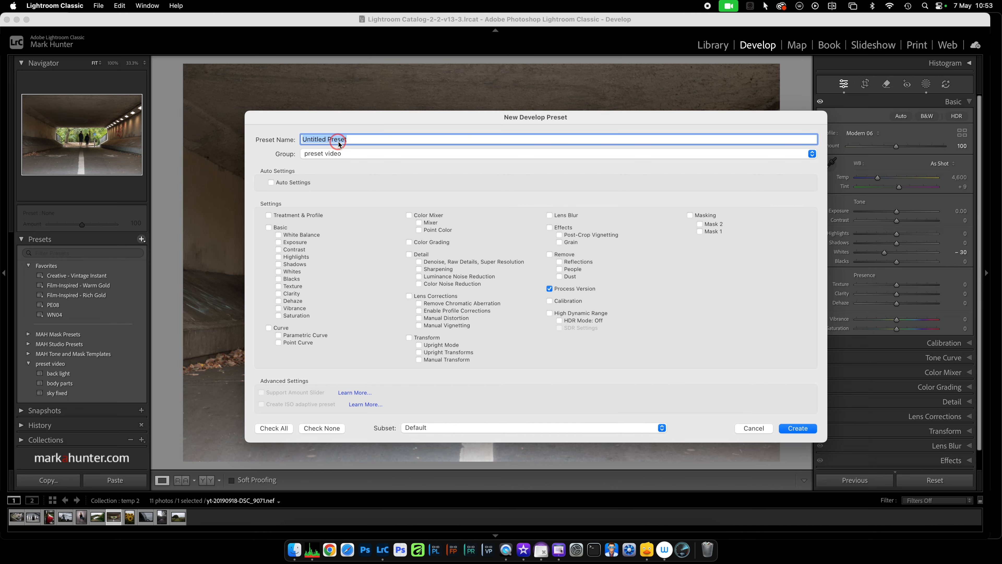
text(bg )
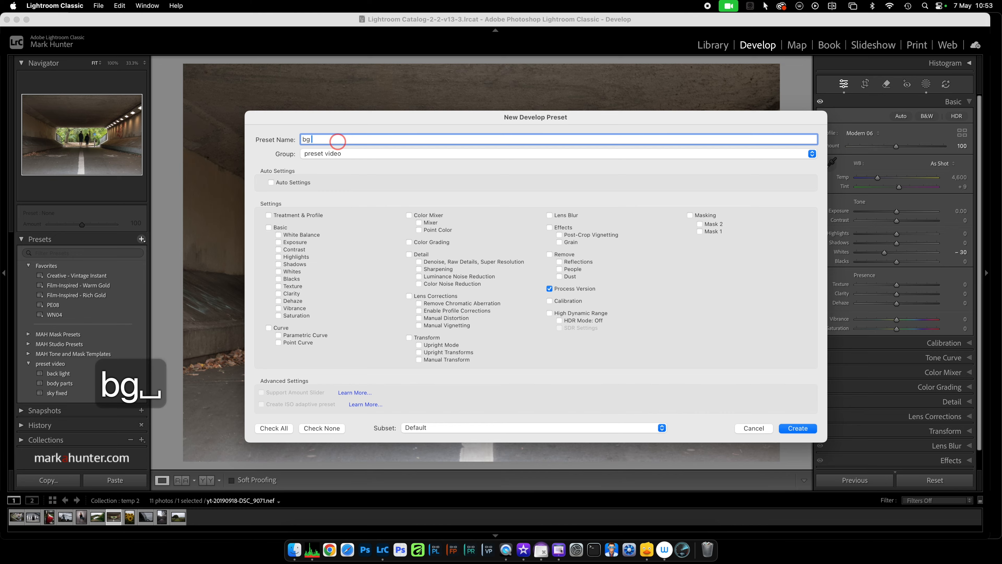
text(fg seperation)
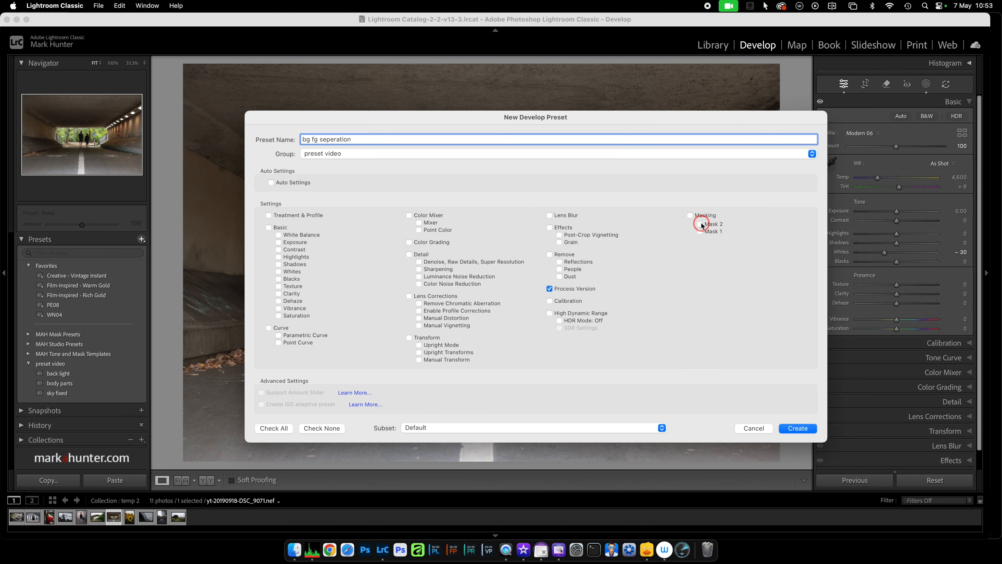
click(690, 215)
click(795, 428)
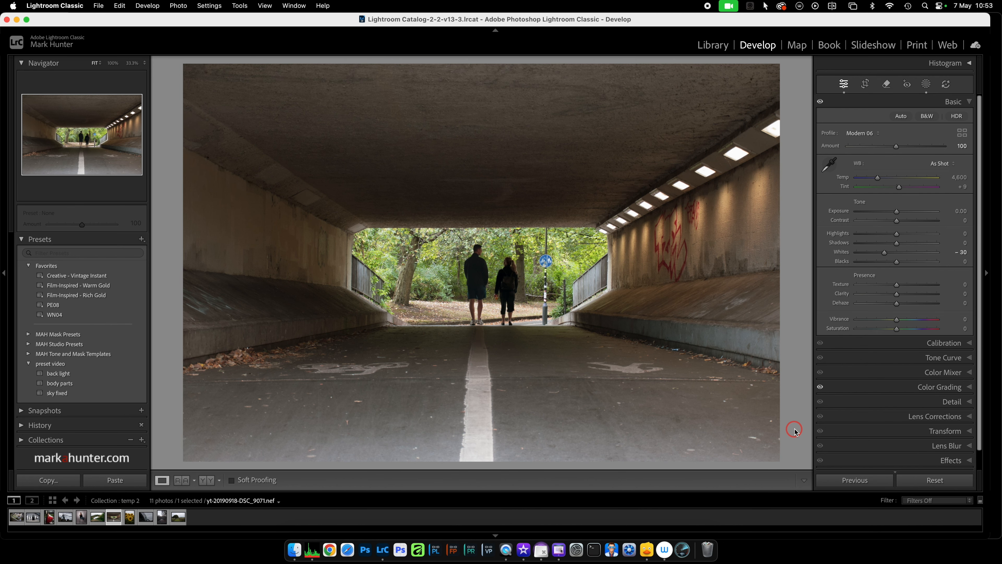
Open the sunflower photo from the library grid in Develop and apply the bg fg seperation preset.
key(g)
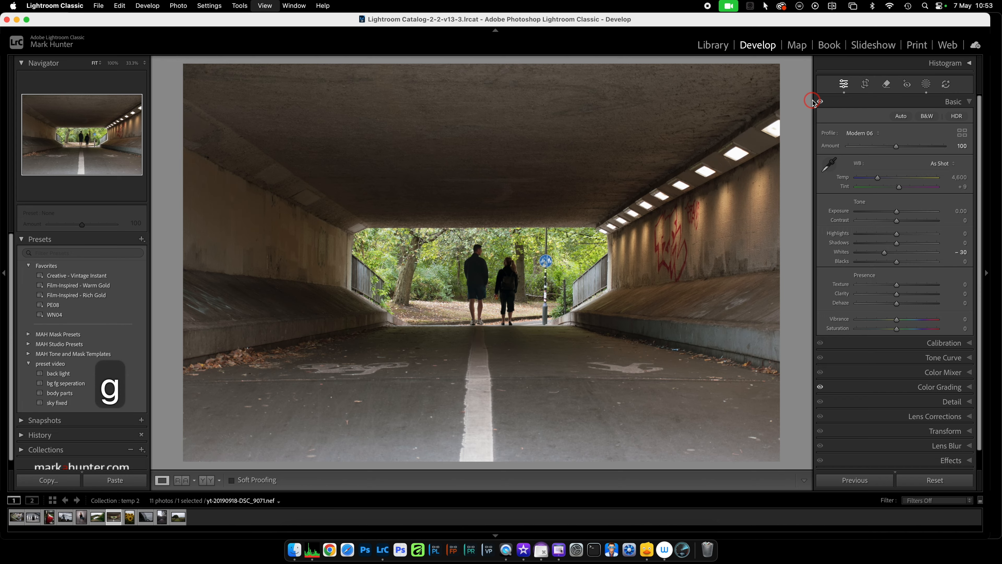
scroll(733, 196, down, 10)
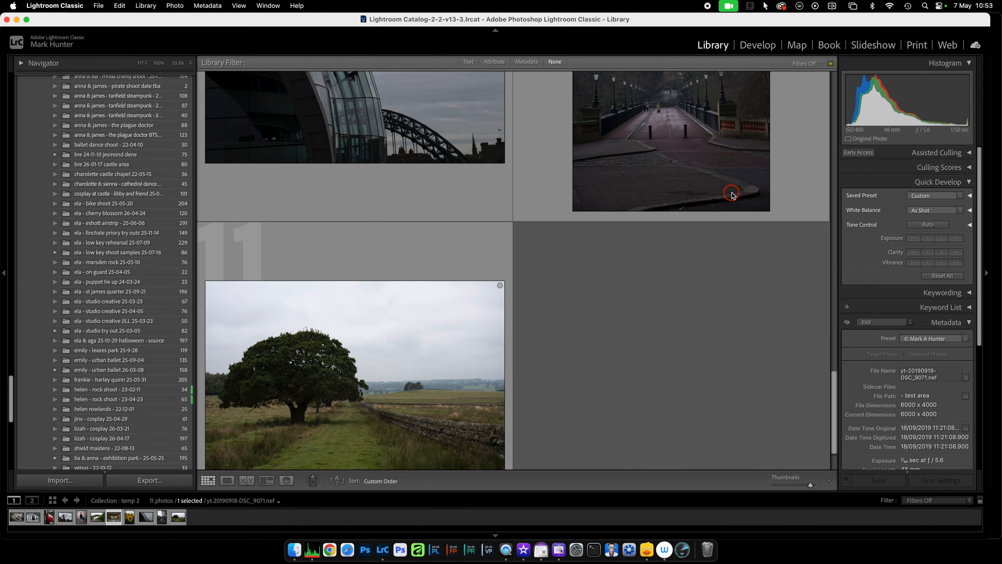
scroll(710, 182, up, 6)
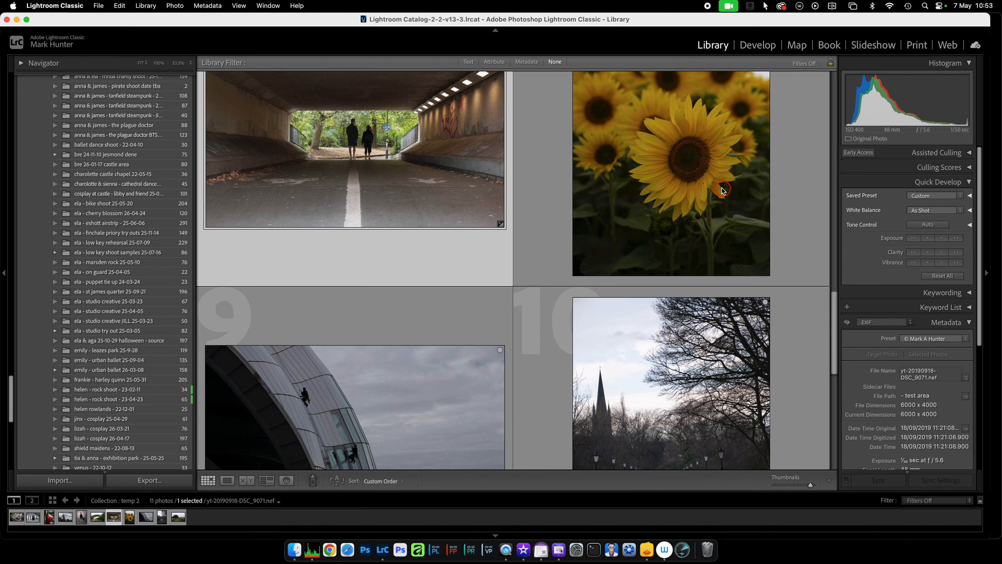
click(684, 168)
key(d)
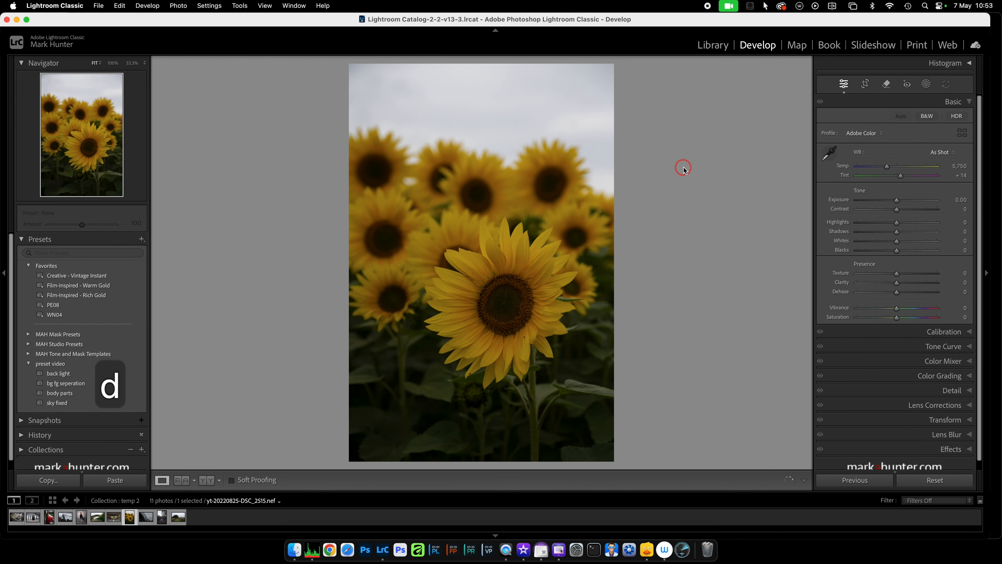
click(66, 383)
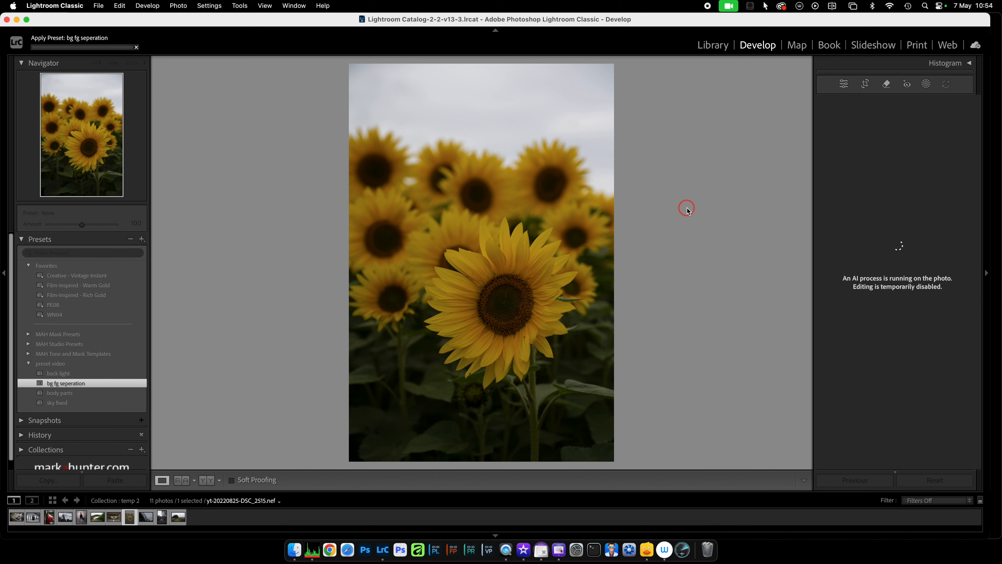
Set the Exposure of the sunflower photo's background mask, Mask 1, to -0.45 and close masking.
click(927, 84)
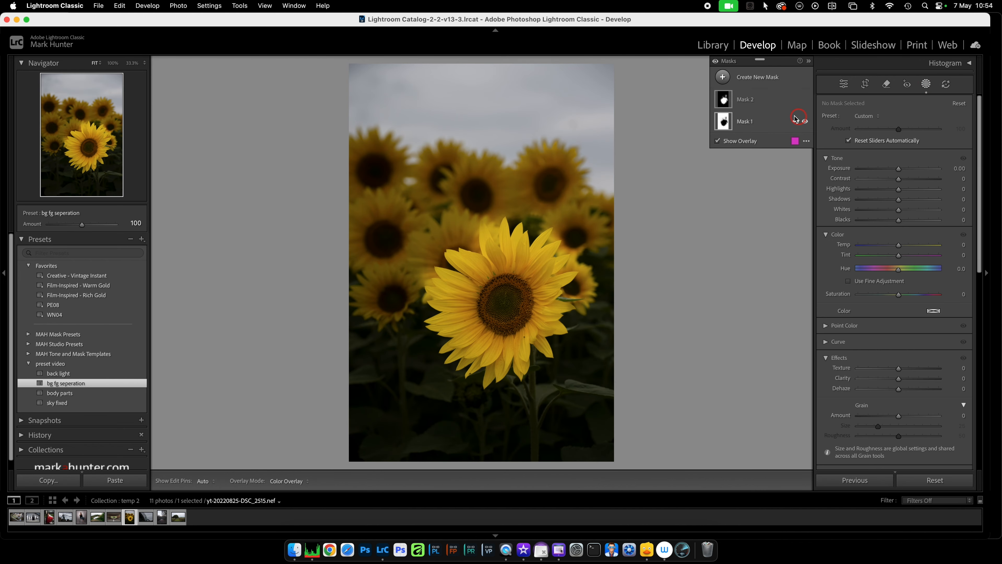
click(774, 124)
drag(887, 181, 893, 184)
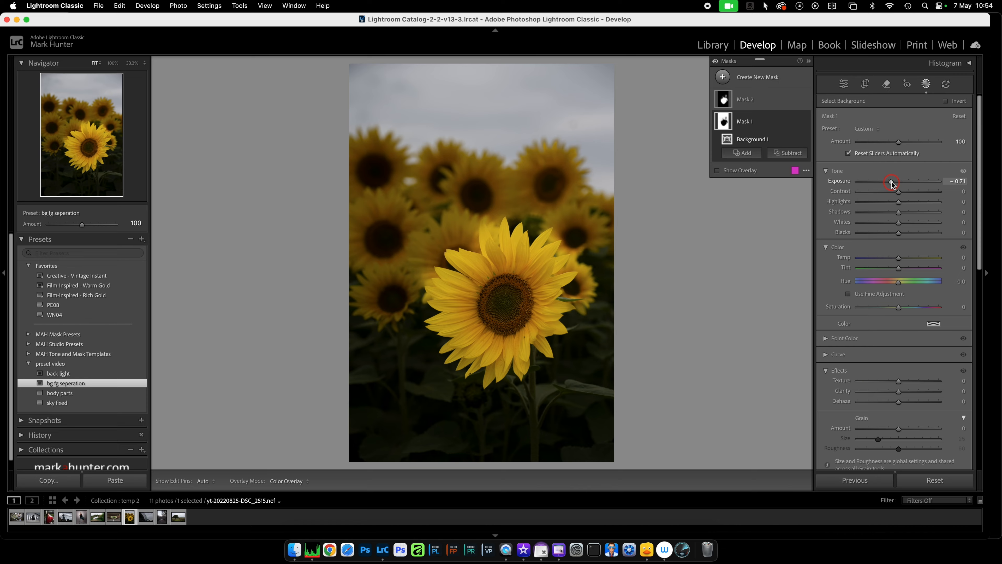
click(775, 102)
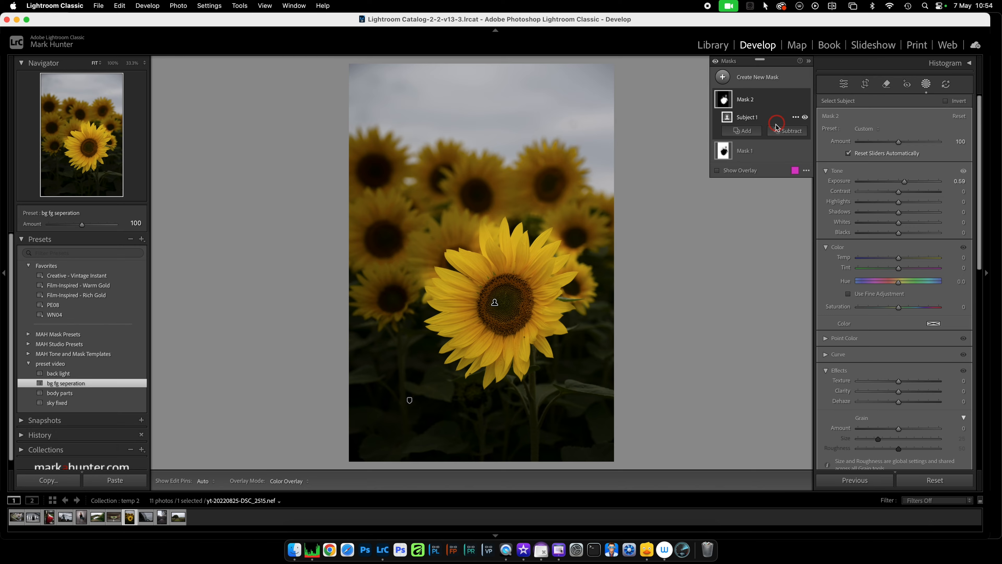
click(770, 151)
drag(892, 183, 895, 183)
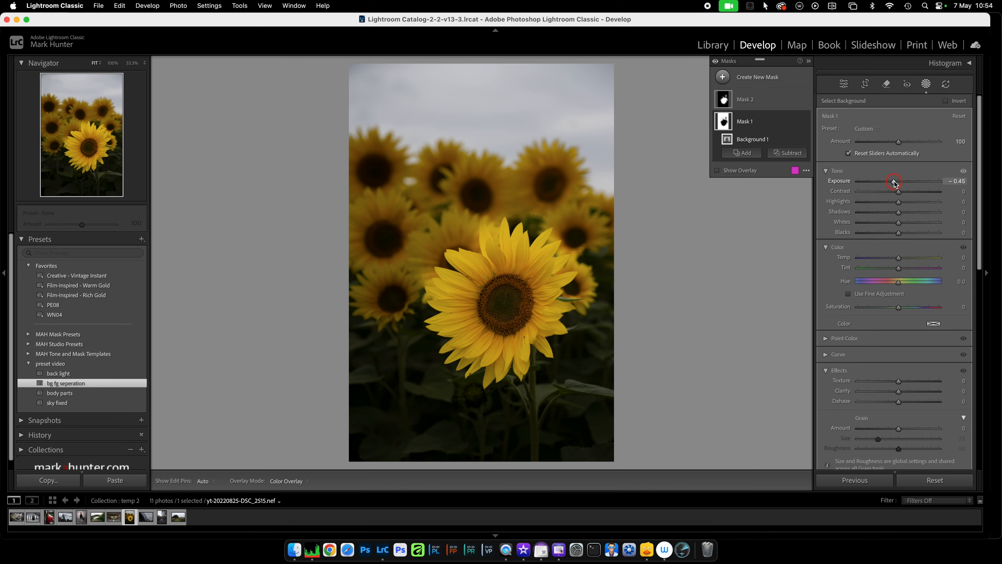
click(927, 84)
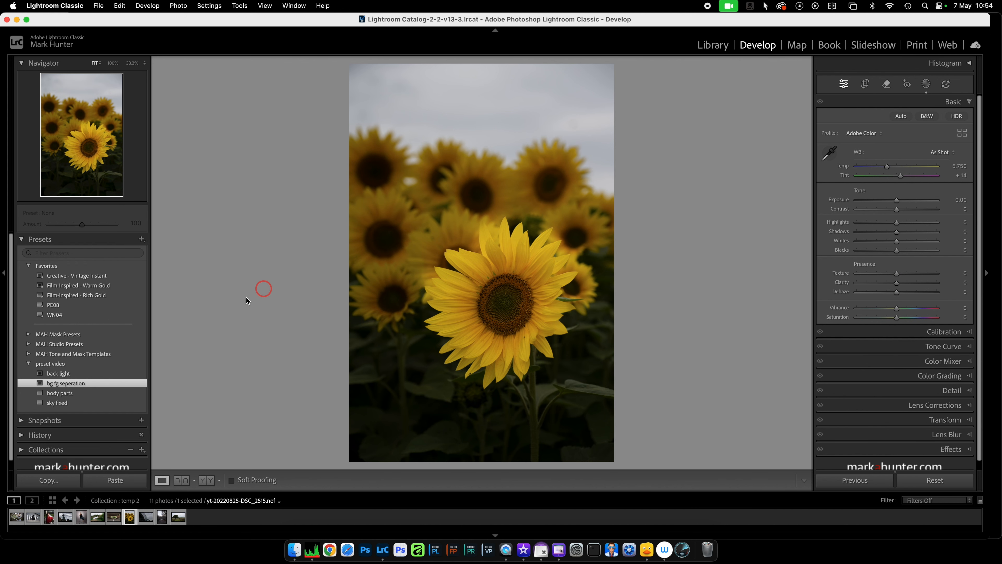